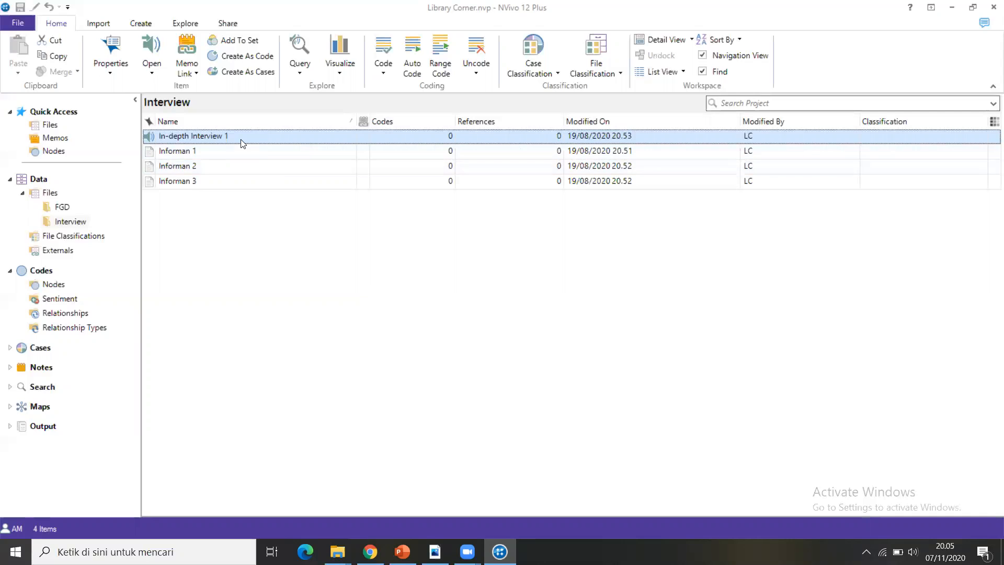
# View the files in the FGD folder and open the Informan 1 document from the Interview folder
pyautogui.click(62, 207)
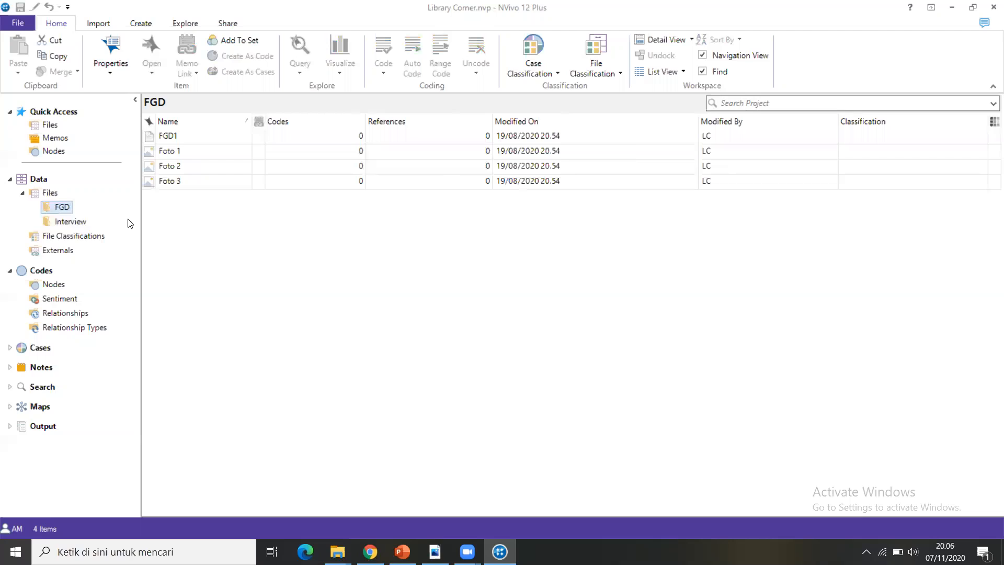
pyautogui.click(78, 221)
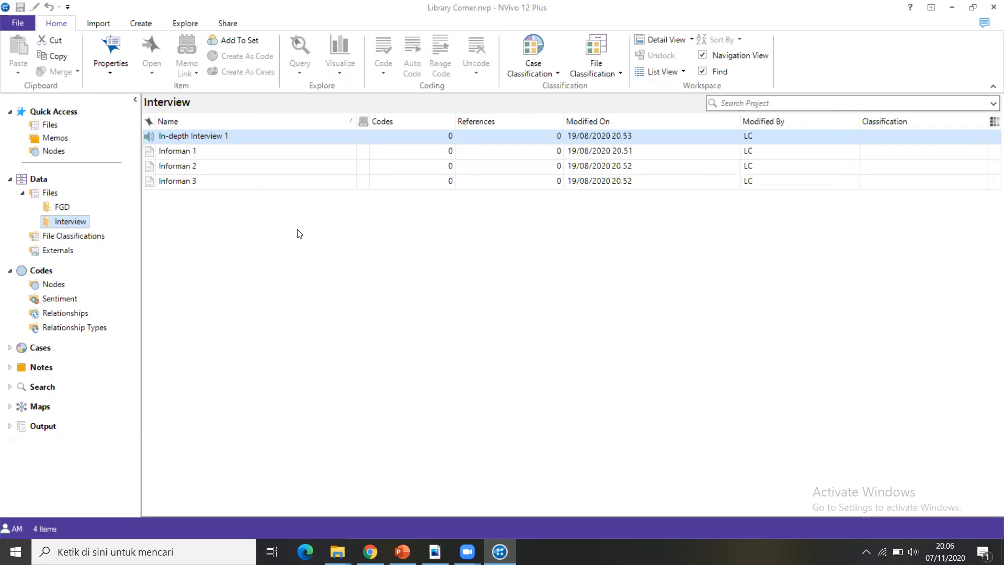
pyautogui.doubleClick(229, 155)
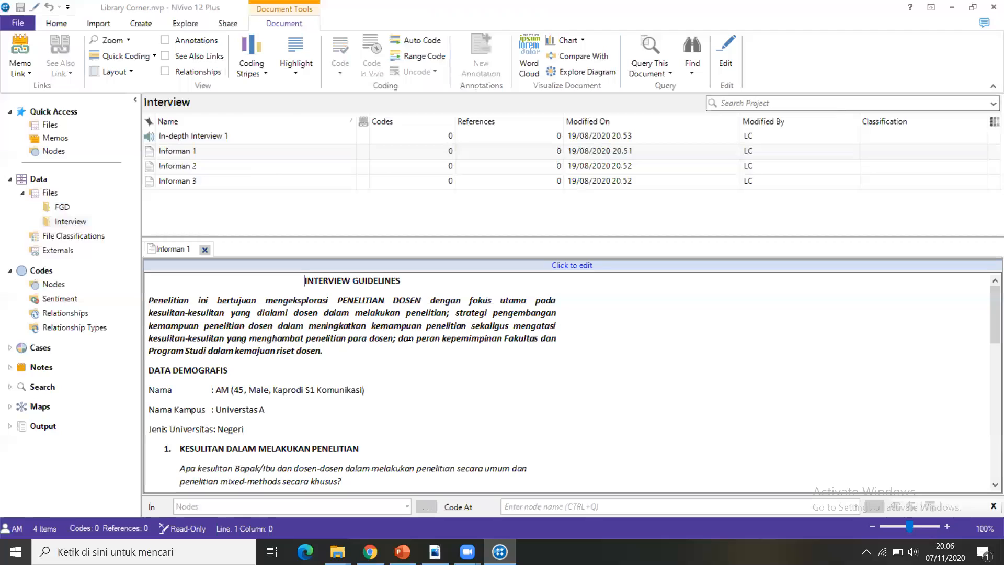
# Read through the Informan 1 transcript, examining the demographic data and the questions and answers in its three numbered sections
pyautogui.scroll(-1, 409, 343)
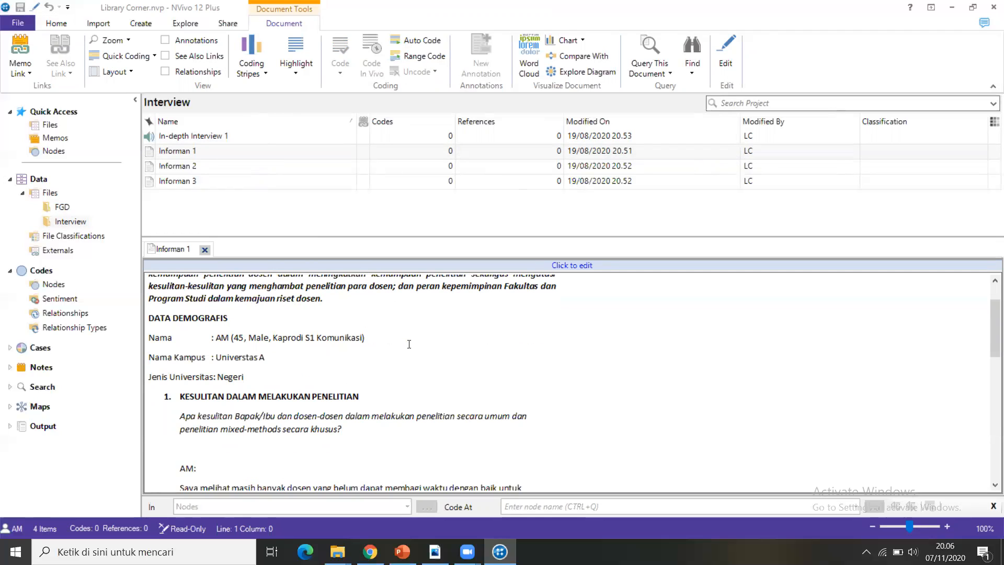
pyautogui.scroll(-1, 409, 344)
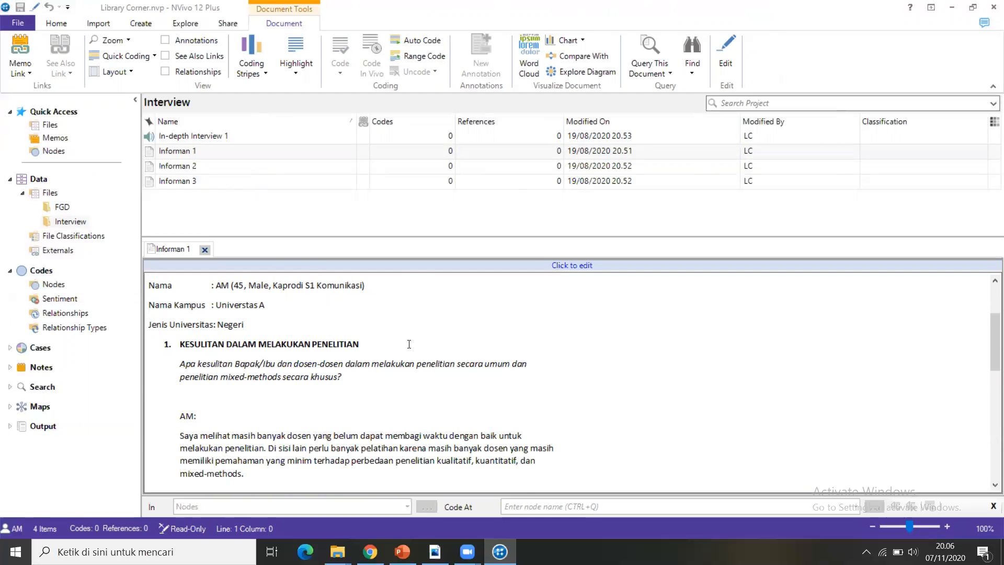
pyautogui.scroll(-1, 409, 344)
pyautogui.scroll(-1, 409, 343)
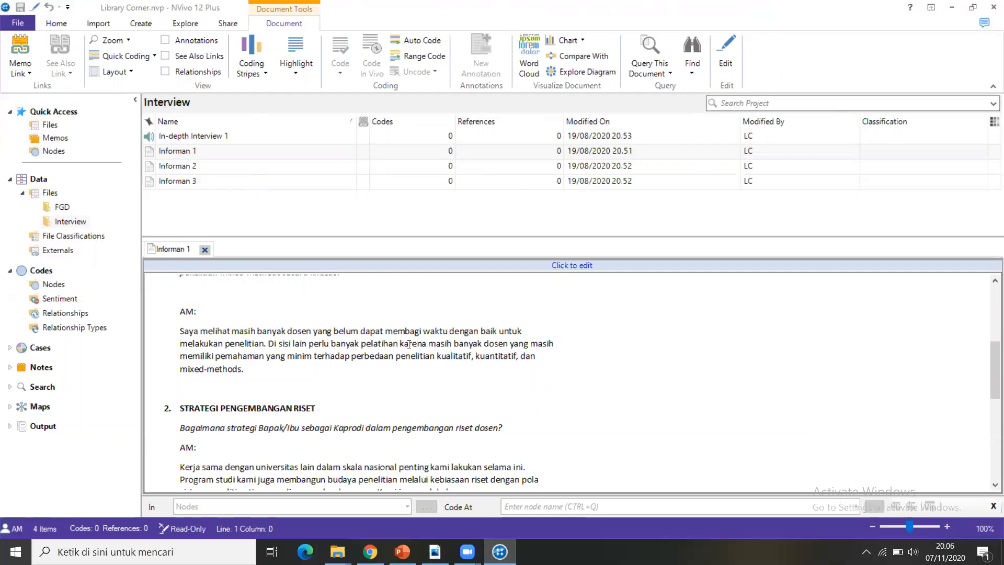
pyautogui.scroll(-3, 409, 344)
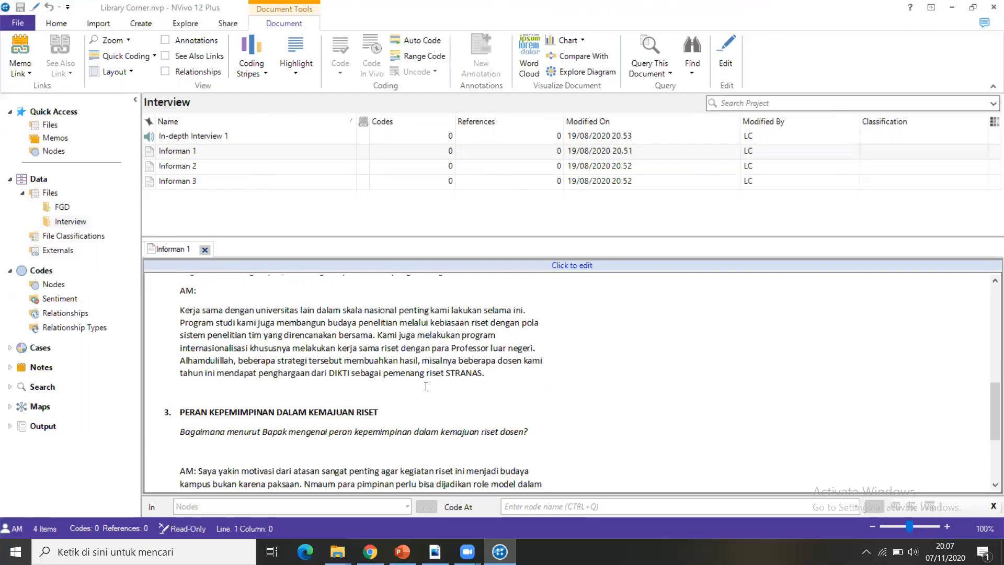
pyautogui.scroll(5, 426, 386)
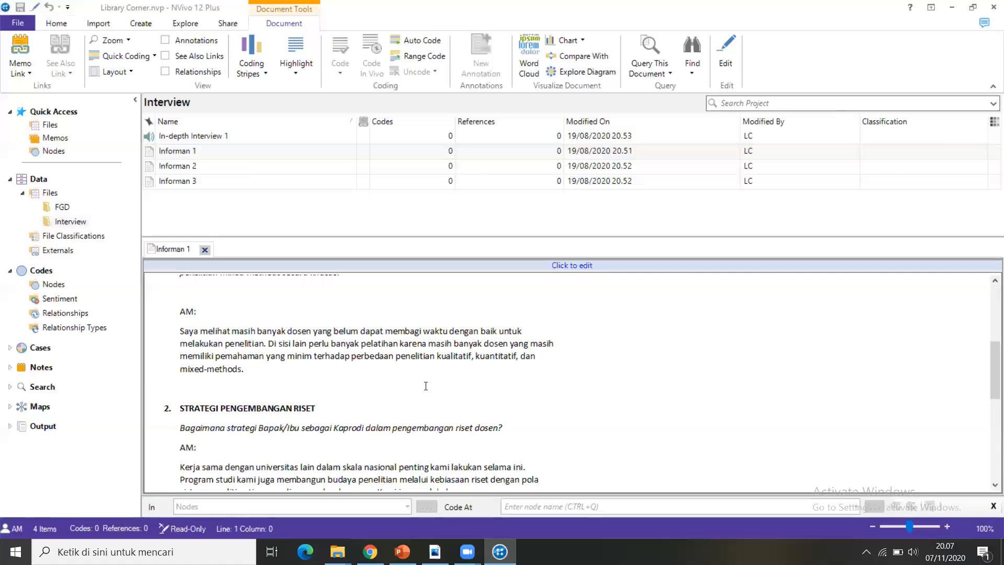
pyautogui.scroll(2, 425, 386)
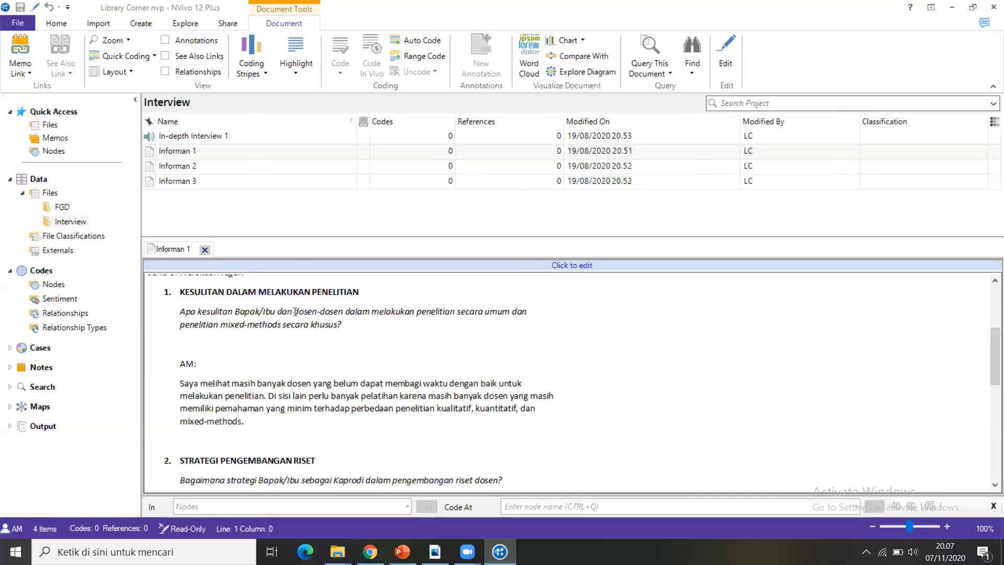
pyautogui.scroll(-2, 241, 384)
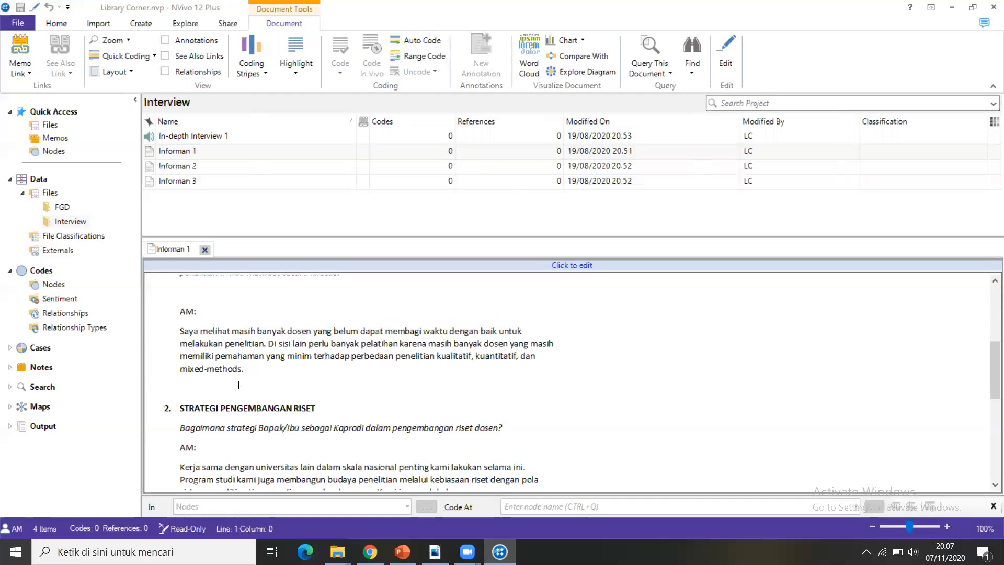
pyautogui.scroll(-6, 273, 413)
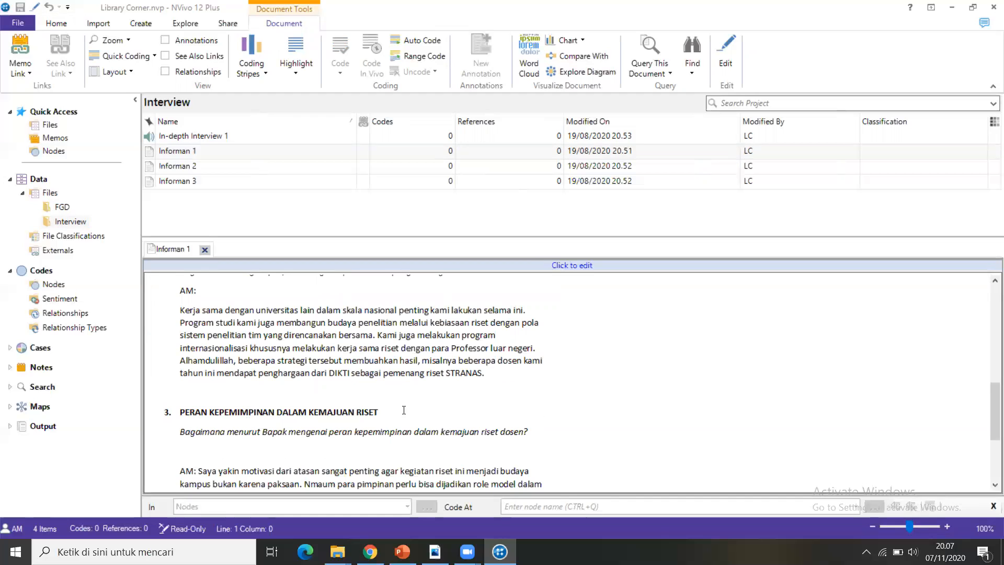
pyautogui.scroll(8, 438, 385)
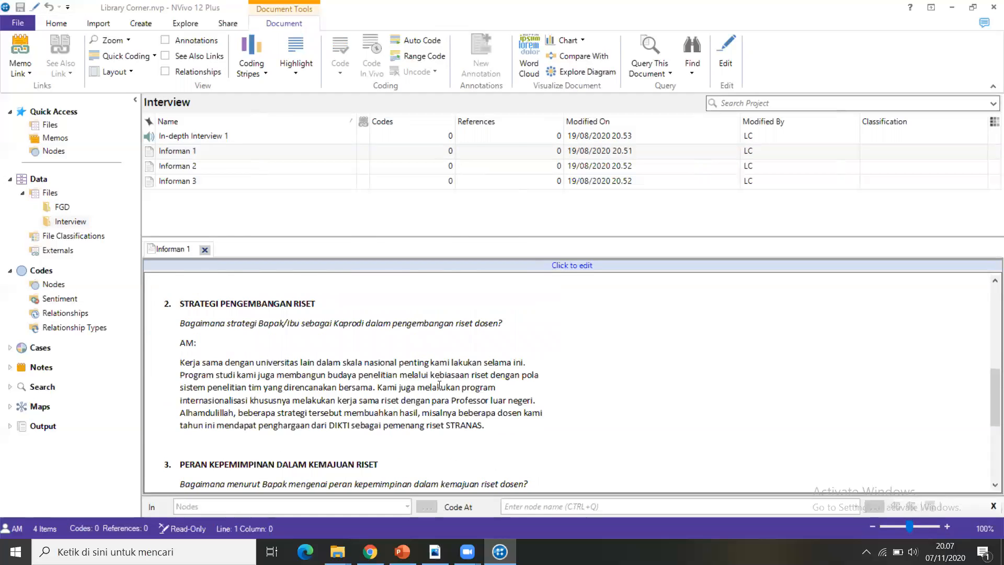
pyautogui.scroll(5, 440, 386)
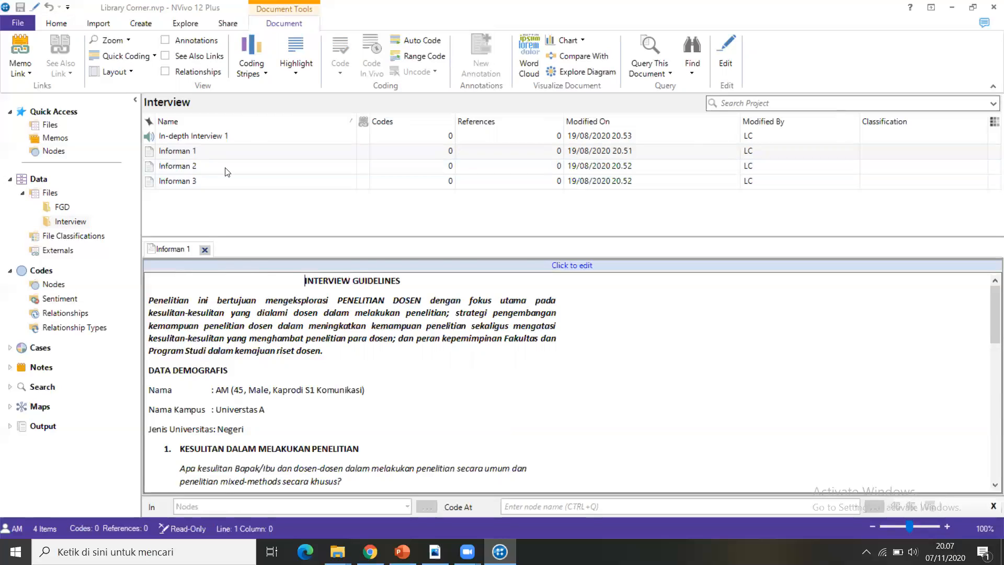
# Start coding the first sentence of the answer under "Kesulitan dalam melakukan penelitian" and create a top-level node named Kesulitan
pyautogui.scroll(-1, 442, 383)
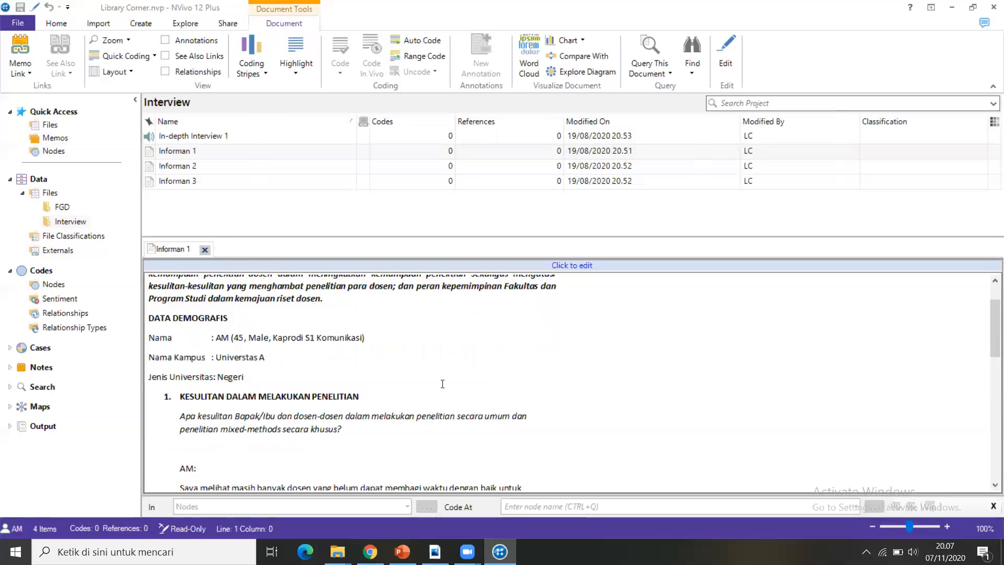
pyautogui.scroll(-1, 443, 383)
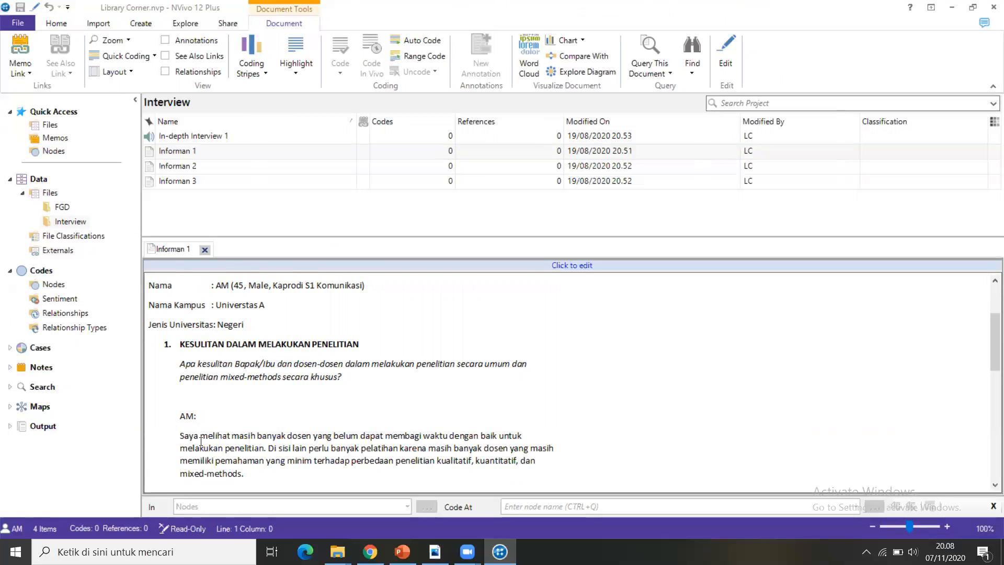
pyautogui.scroll(-1, 306, 449)
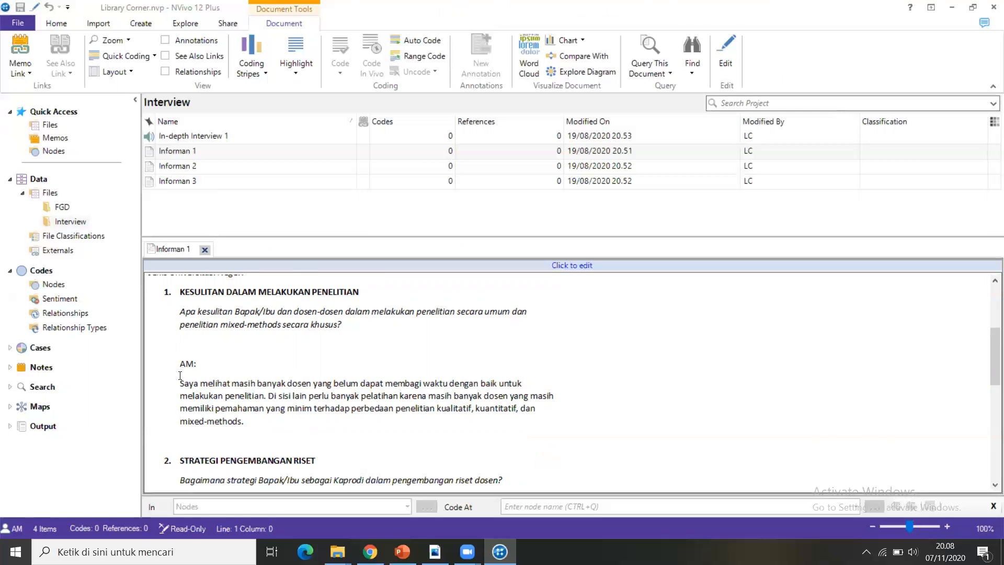
pyautogui.moveTo(180, 382); pyautogui.dragTo(265, 397)
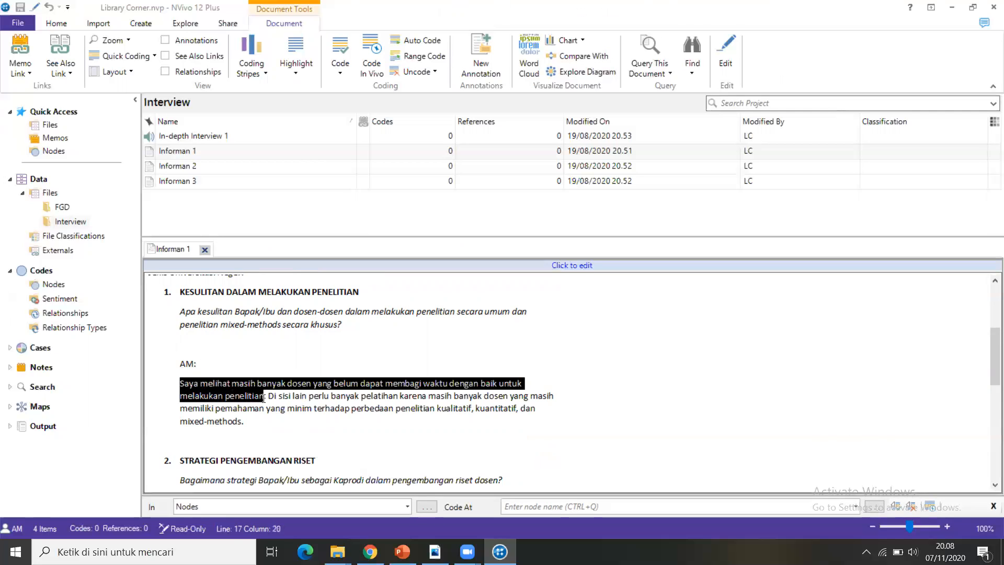
pyautogui.rightClick(231, 385)
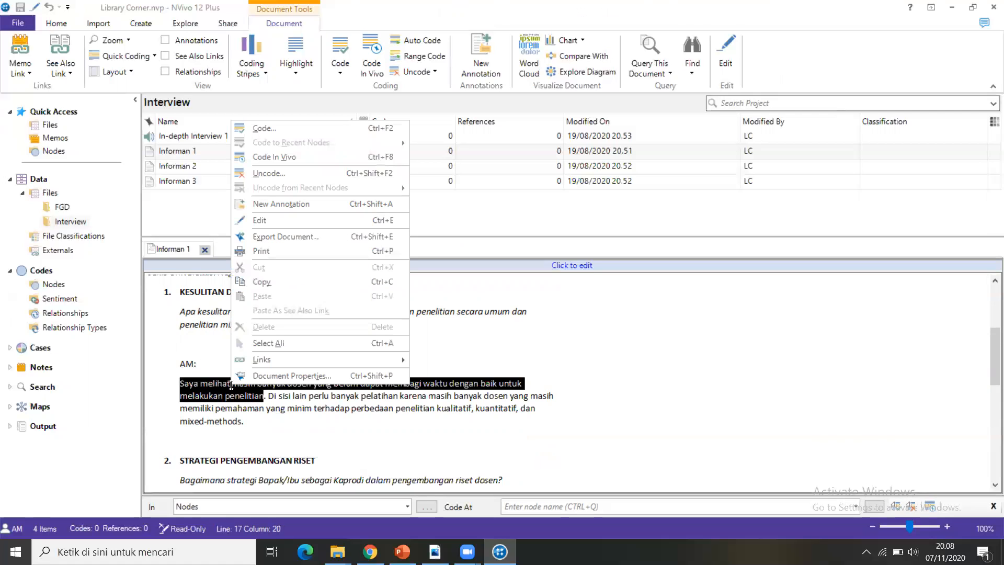
pyautogui.click(283, 129)
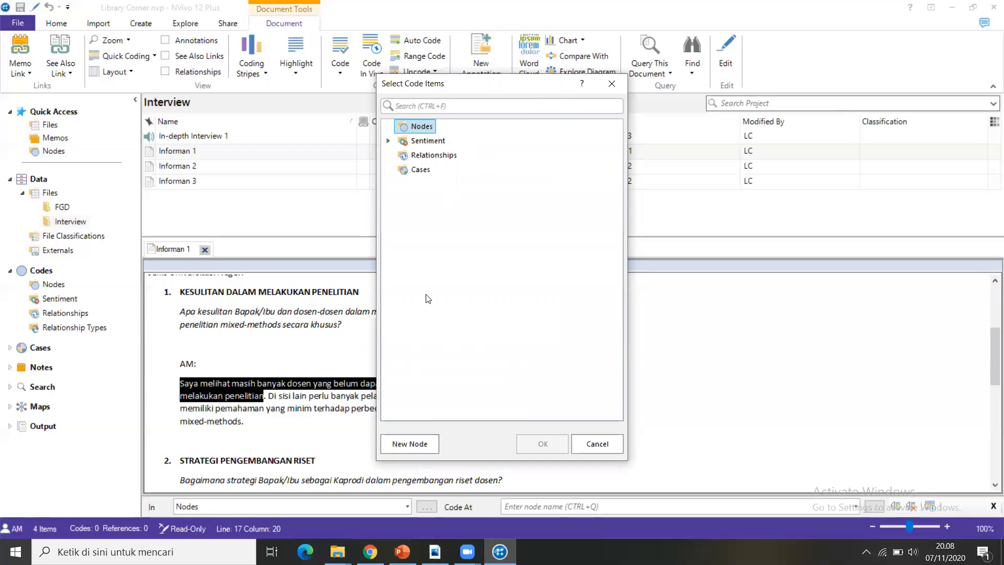
pyautogui.click(425, 439)
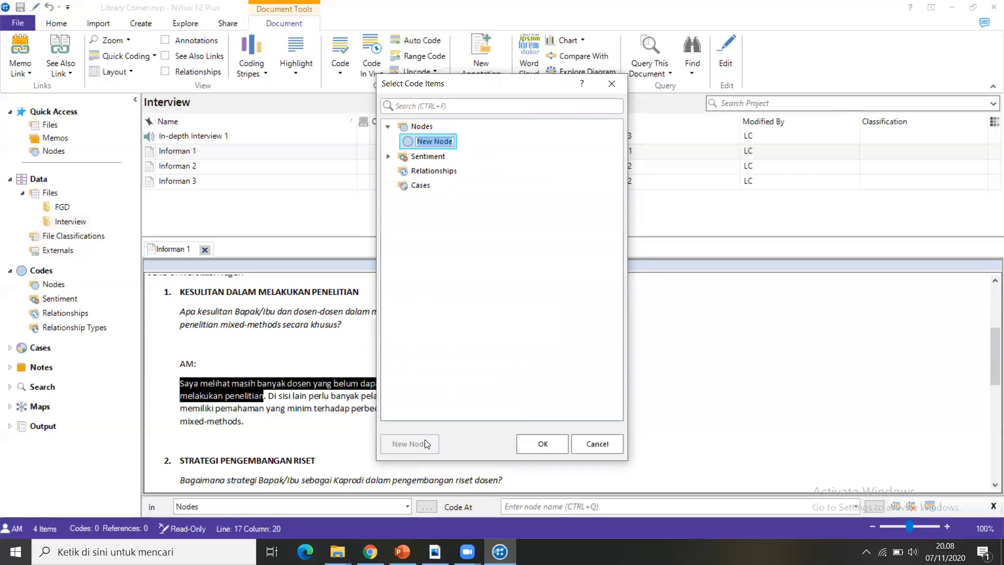
pyautogui.write('Kesulitan')
pyautogui.press('Return')
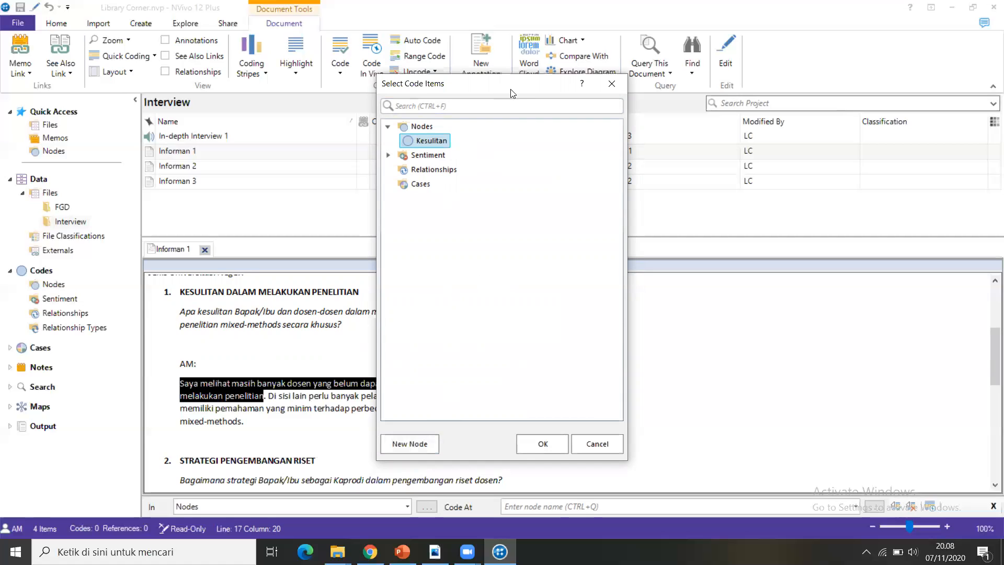
# Create a child node named "Membagi waktu" under Kesulitan and code the selected sentence to it
pyautogui.moveTo(511, 93); pyautogui.dragTo(697, 103)
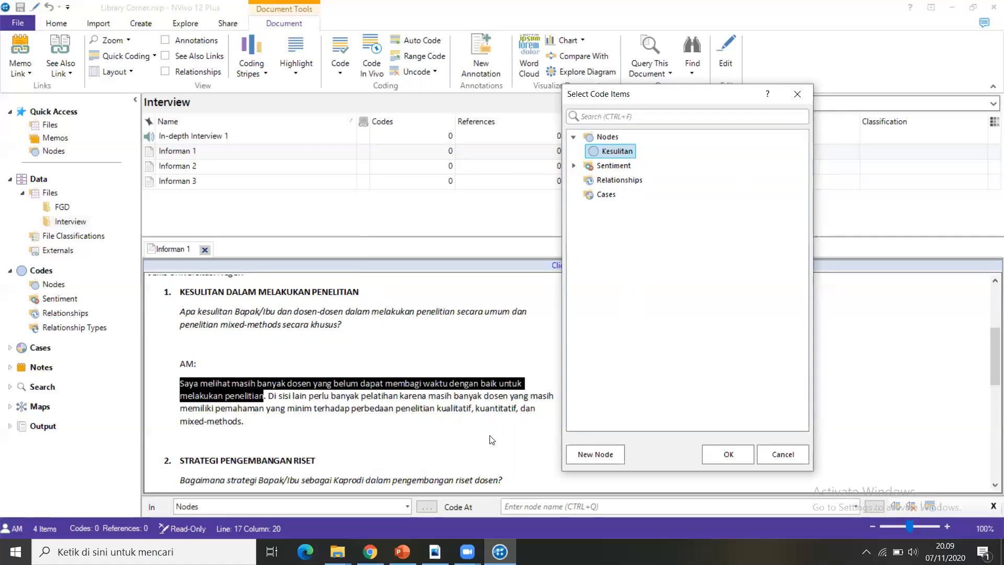
pyautogui.click(594, 454)
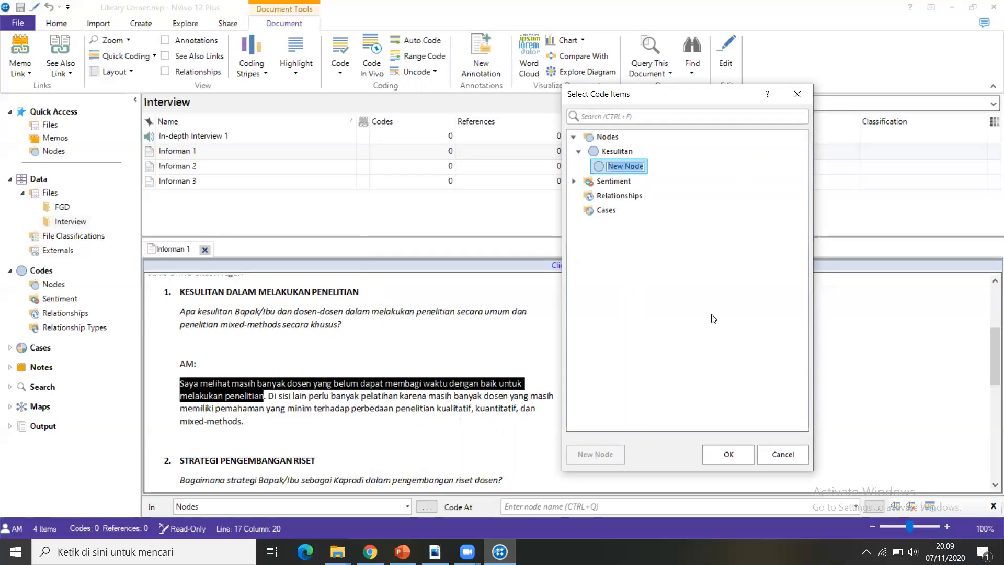
pyautogui.write('M')
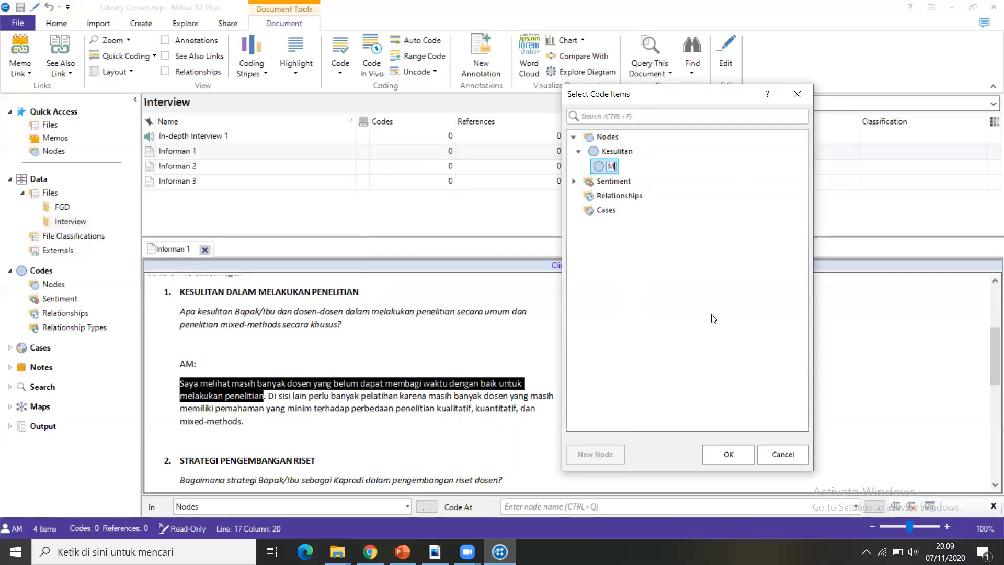
pyautogui.write('embagi w')
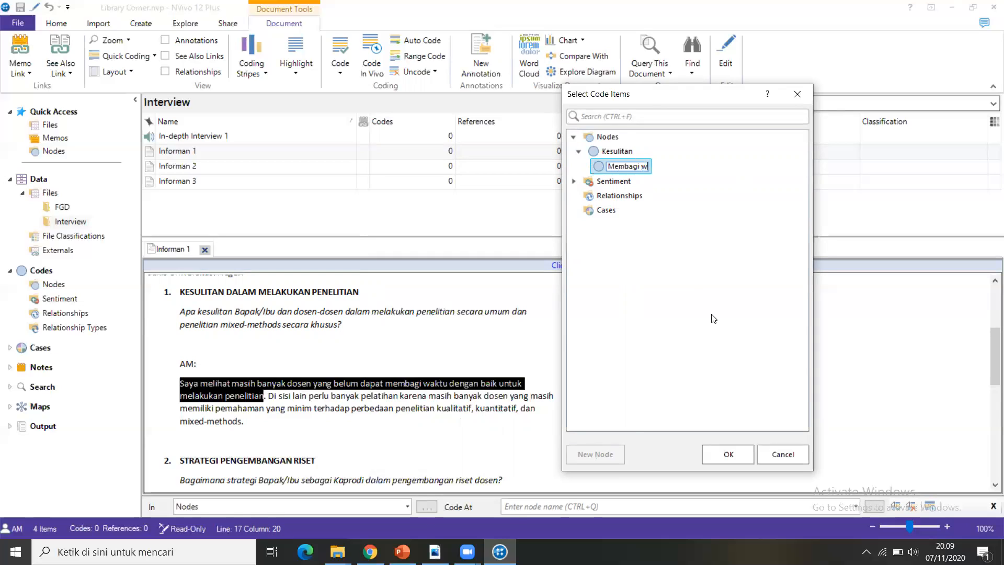
pyautogui.write('aktu')
pyautogui.press('Return')
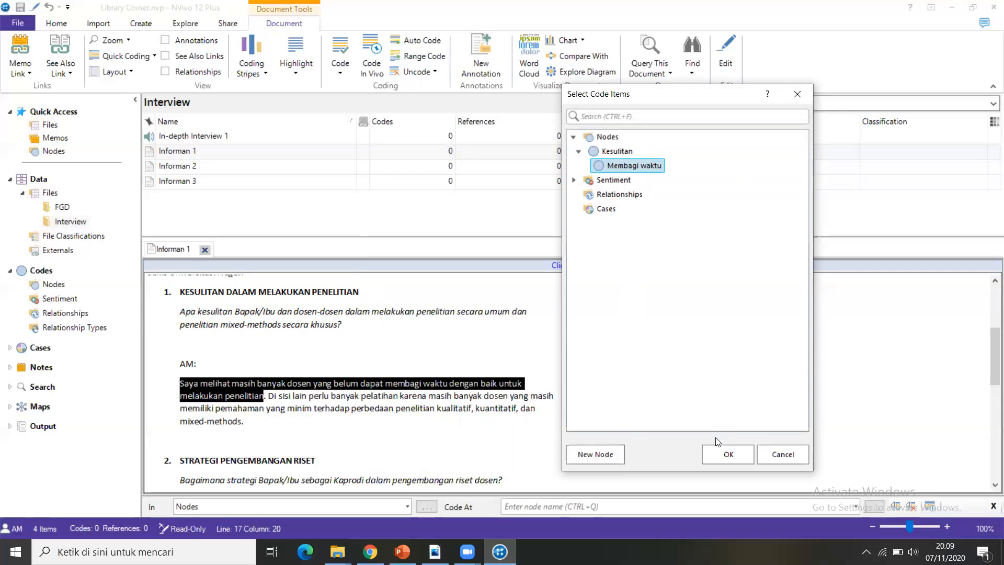
pyautogui.click(717, 450)
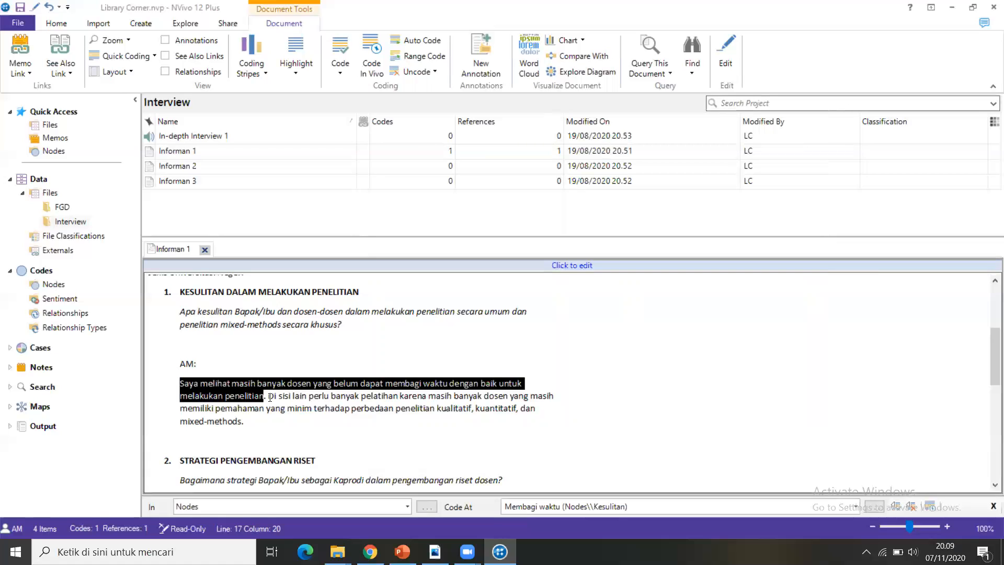
# Code the passage from "Di sisi lain" to "mixed-methods" in the section 1 answer to a new child node named Pemahaman under Kesulitan
pyautogui.moveTo(269, 396); pyautogui.dragTo(290, 403)
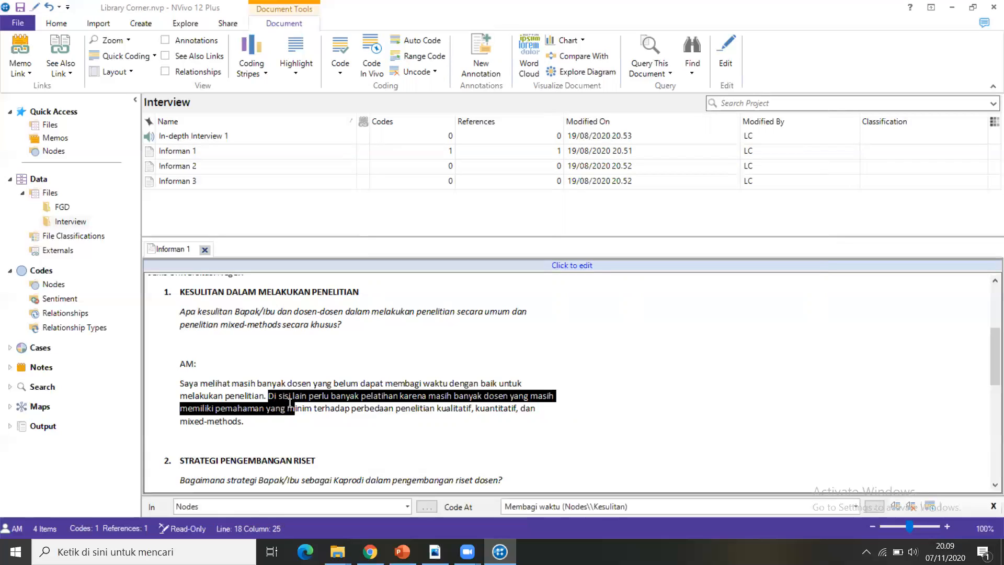
pyautogui.moveTo(290, 403); pyautogui.dragTo(390, 417)
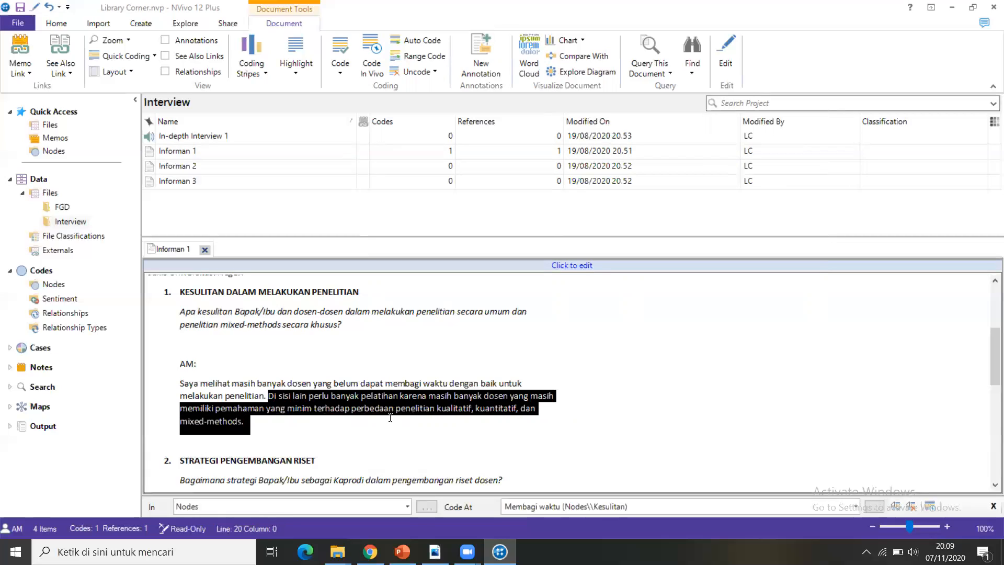
pyautogui.moveTo(283, 420); pyautogui.dragTo(242, 419)
pyautogui.rightClick(432, 402)
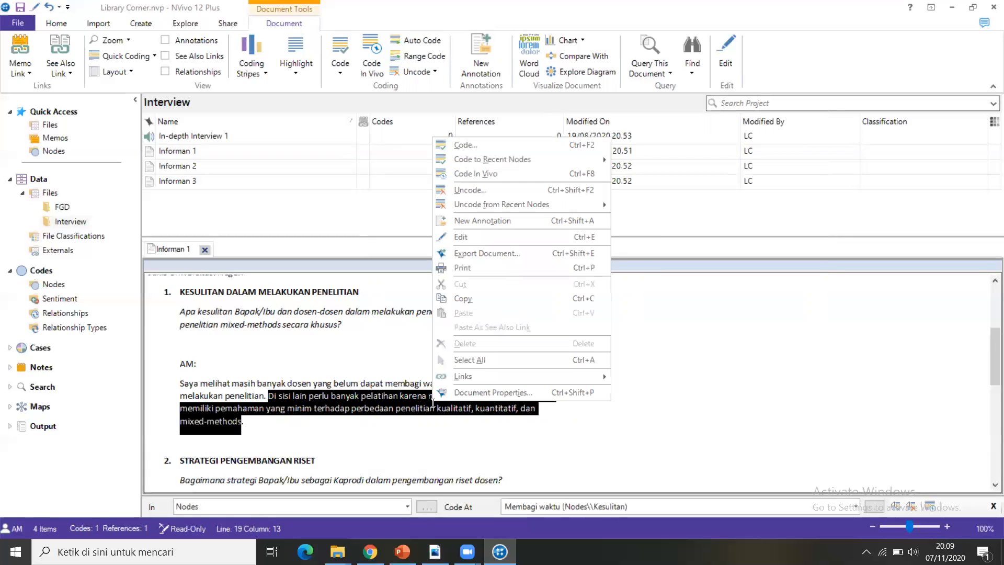
pyautogui.click(494, 146)
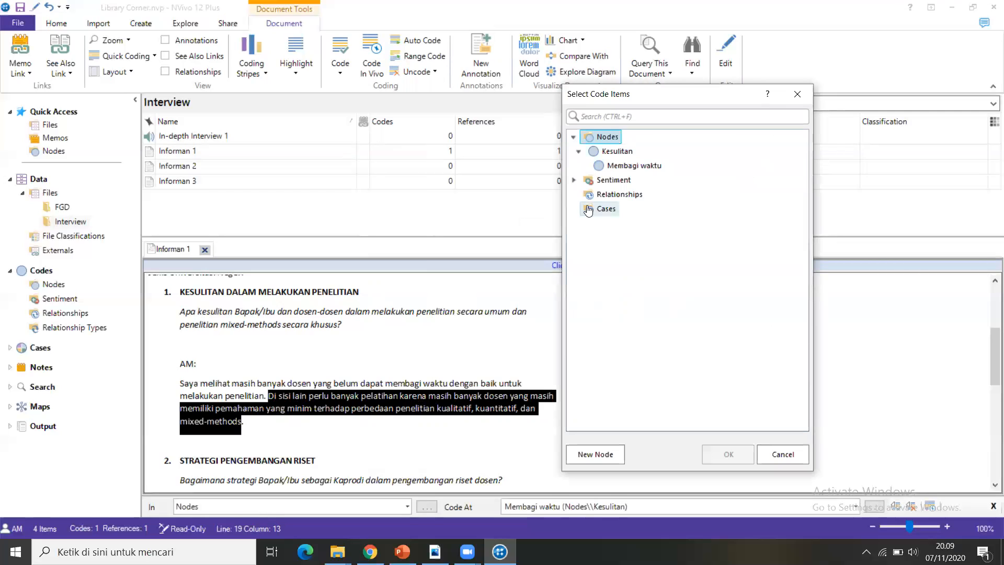
pyautogui.click(615, 153)
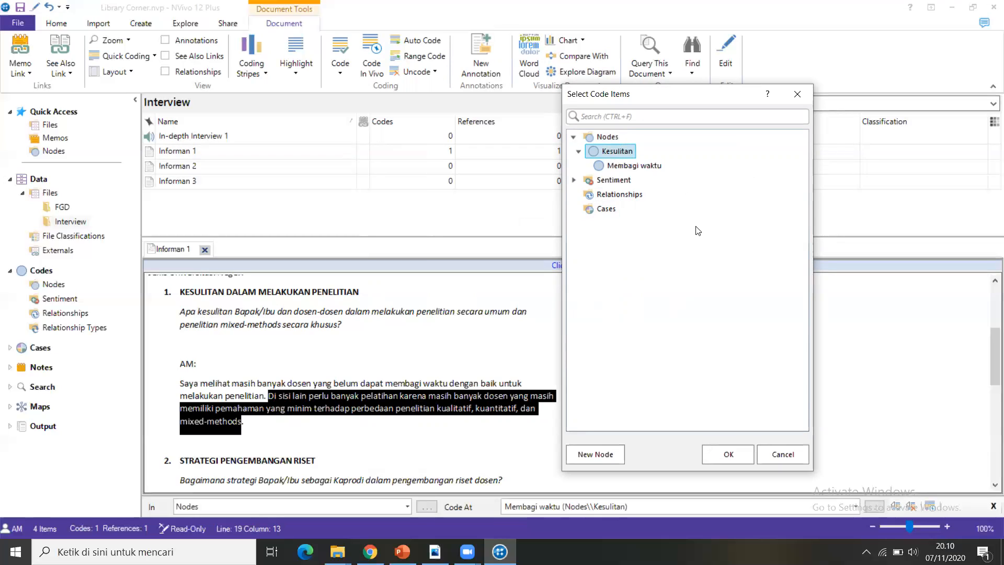
pyautogui.click(601, 455)
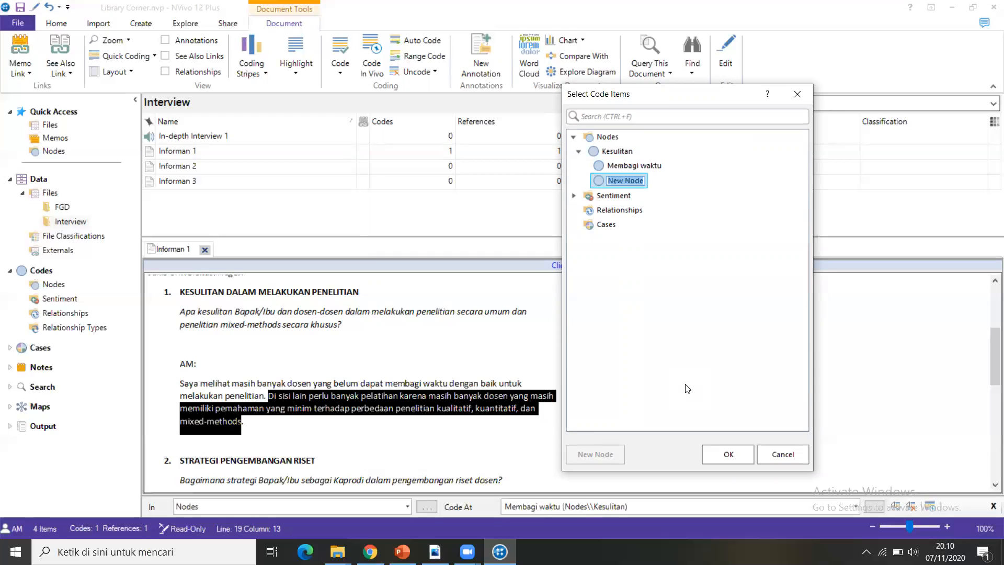
pyautogui.write('Pemahaman')
pyautogui.press('Return')
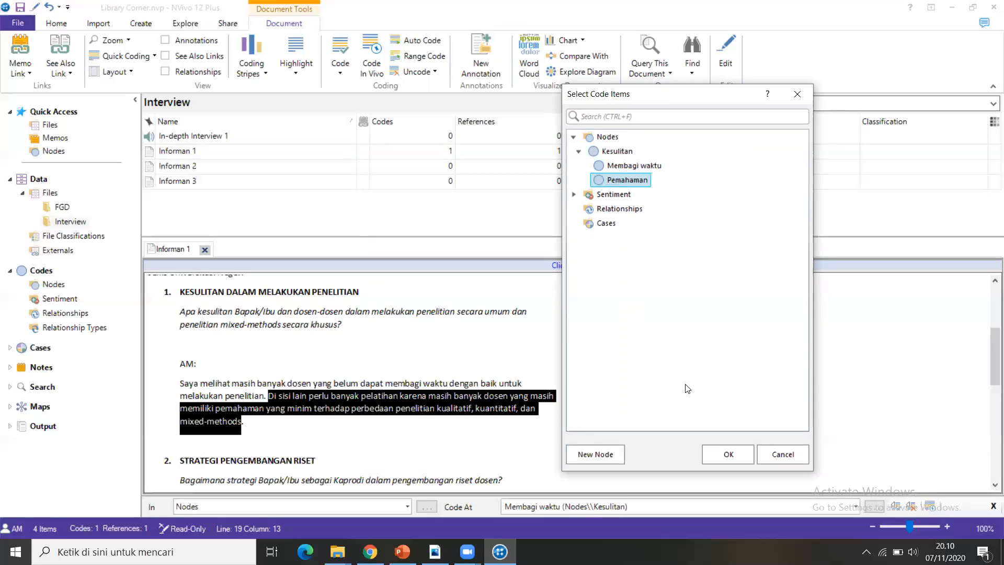
pyautogui.click(727, 454)
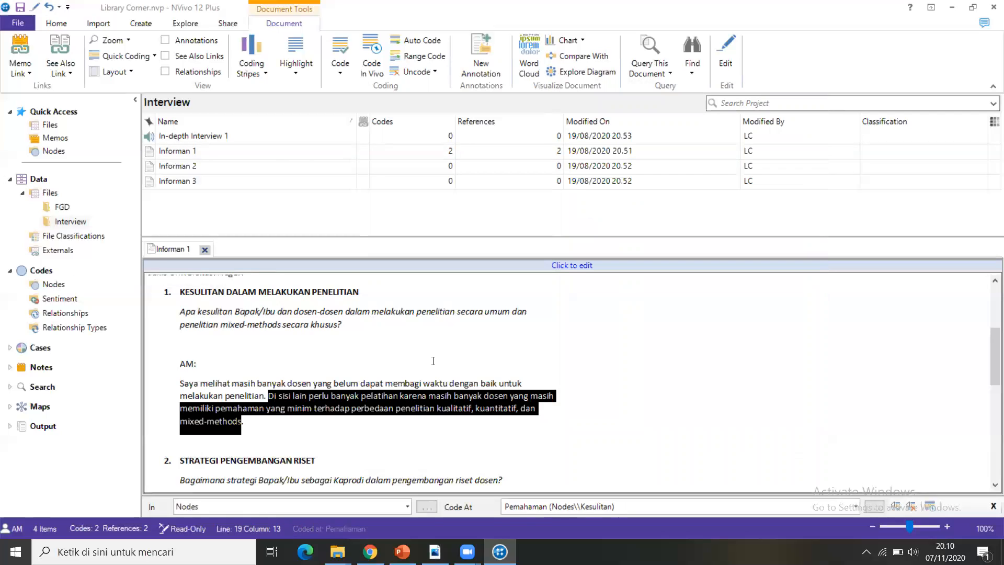
# Start coding the first sentence of the section 2 answer, "Kerja sama" to "selama ini", and create a top-level node named Strategi
pyautogui.scroll(-1, 429, 361)
pyautogui.scroll(-1, 433, 361)
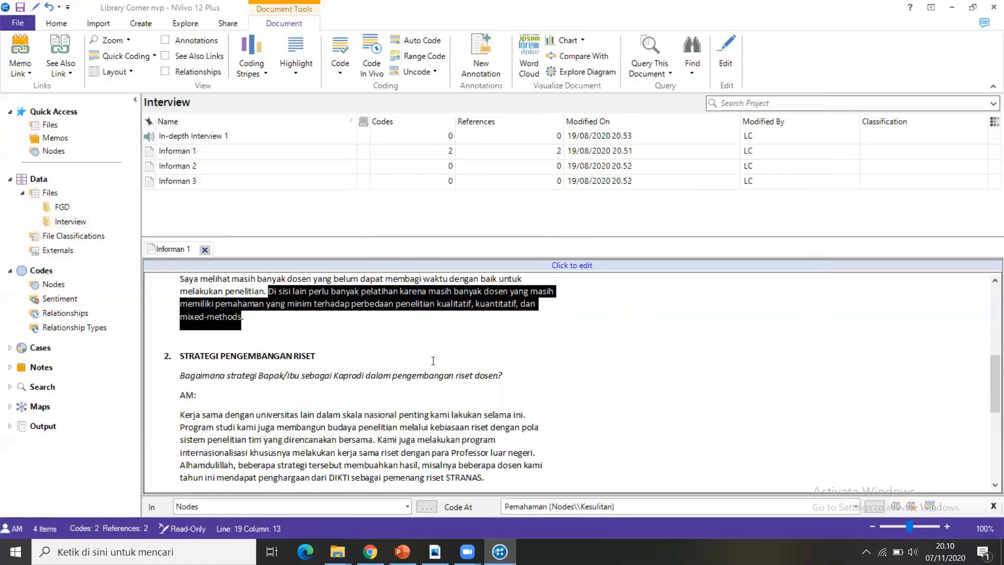
pyautogui.scroll(-1, 433, 361)
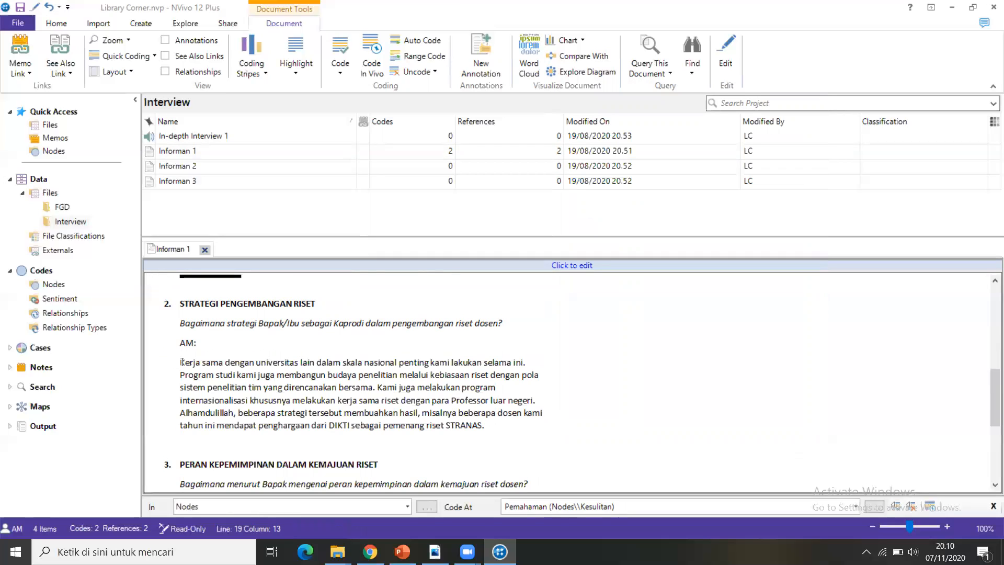
pyautogui.moveTo(180, 360); pyautogui.dragTo(523, 362)
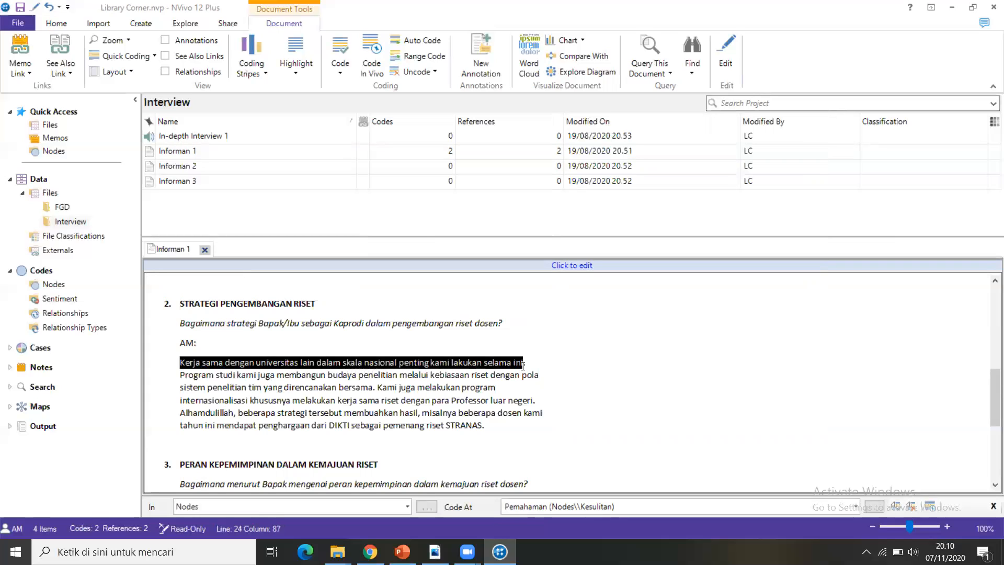
pyautogui.rightClick(421, 361)
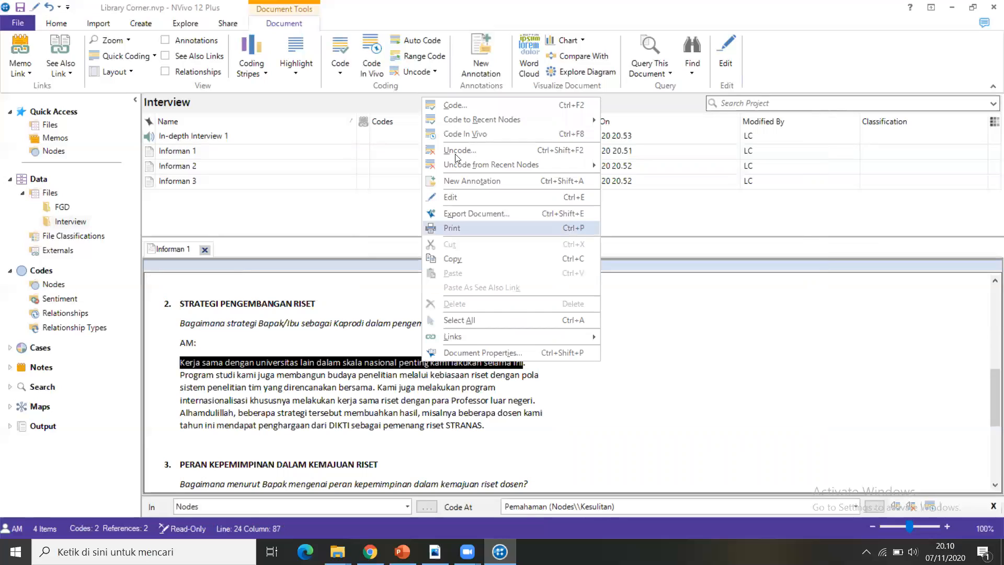
pyautogui.click(457, 105)
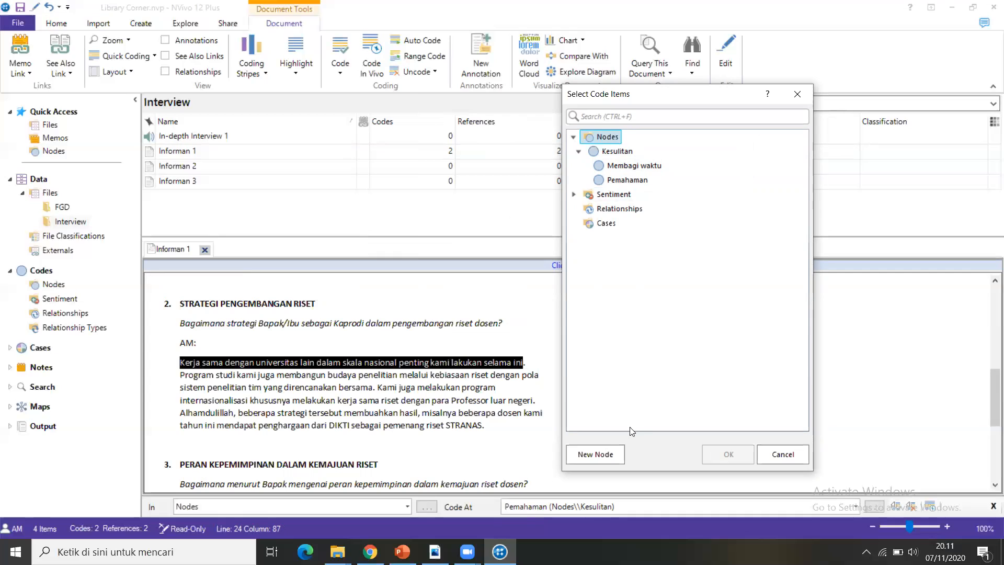
pyautogui.click(613, 451)
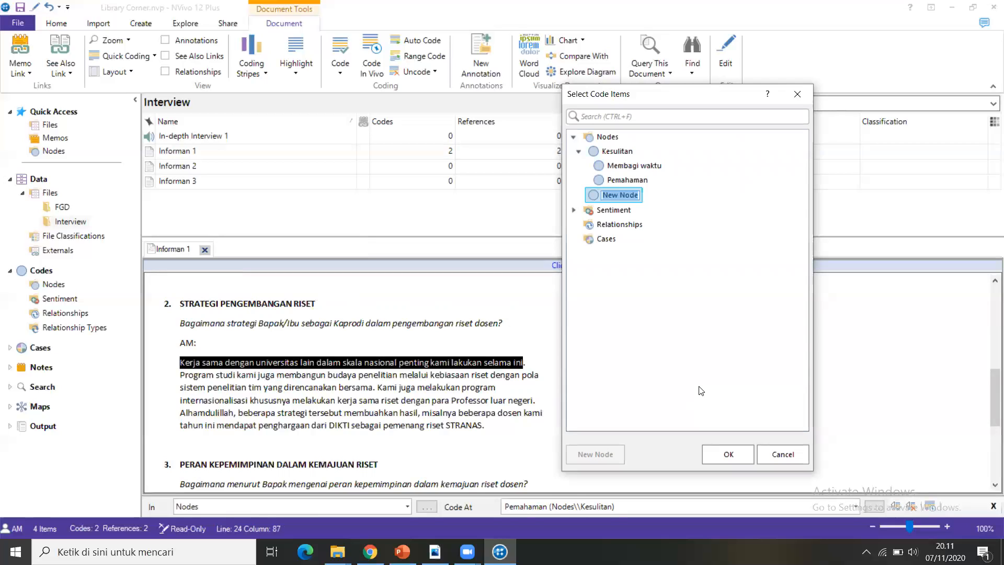
pyautogui.write('St')
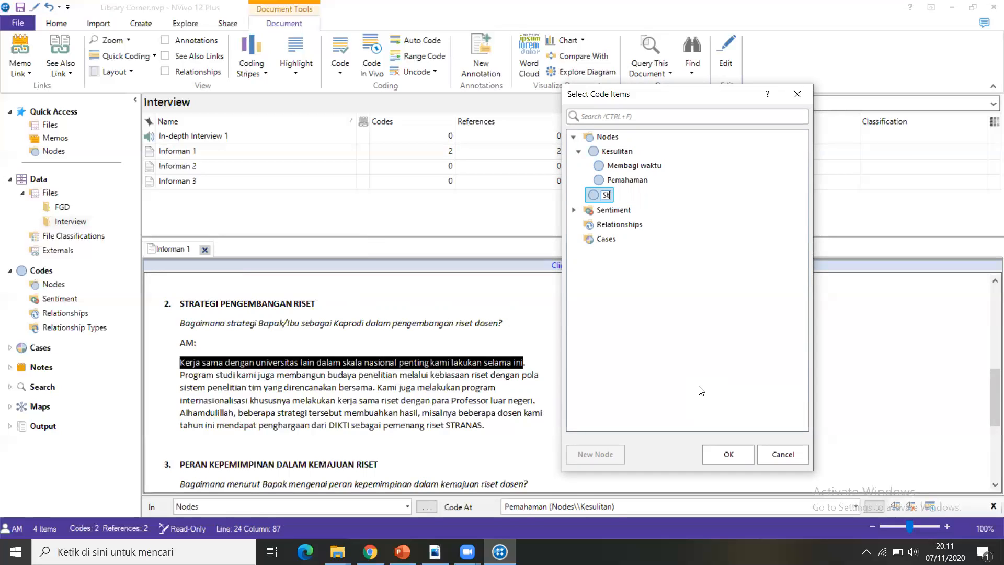
pyautogui.write('rategi')
pyautogui.press('Return')
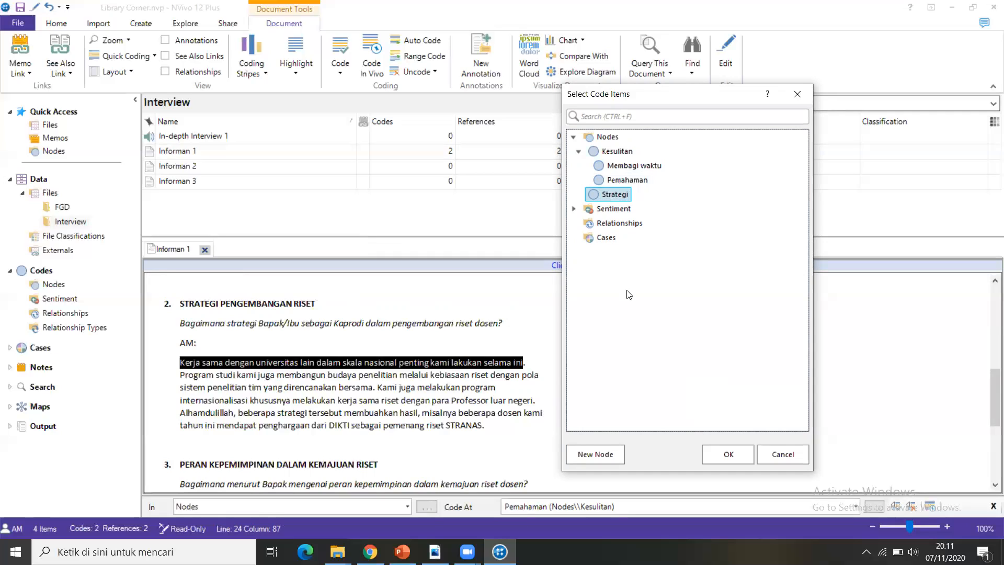
# Create a child node named "Kerja sama" under Strategi and code the selected sentence to it
pyautogui.click(608, 456)
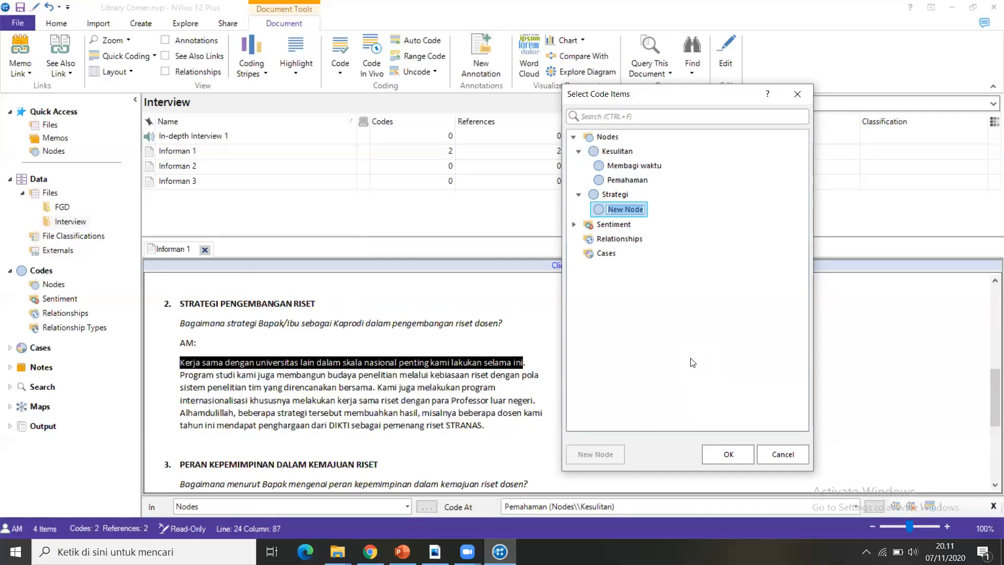
pyautogui.write('Ke')
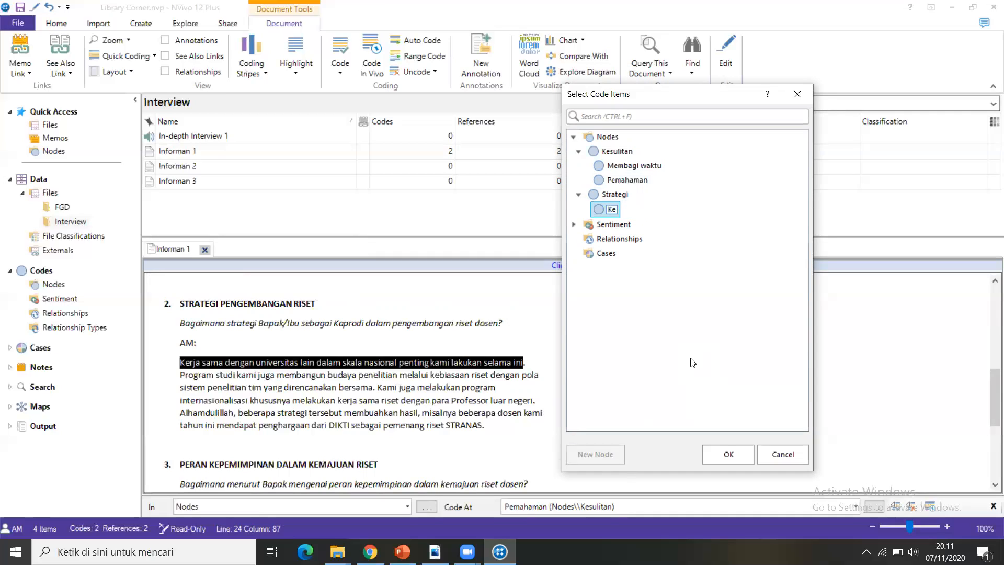
pyautogui.write('rja sama')
pyautogui.press('Return')
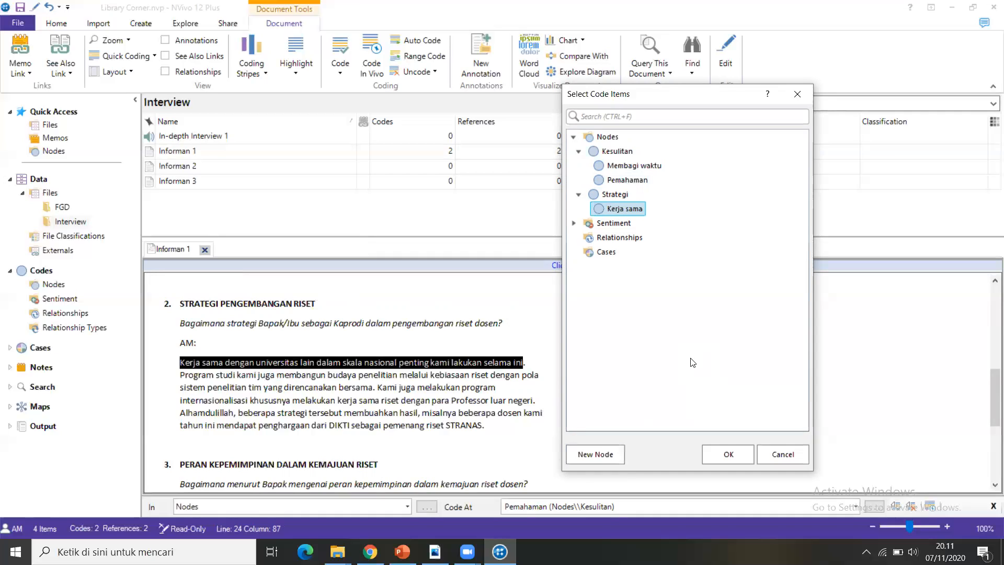
pyautogui.click(730, 454)
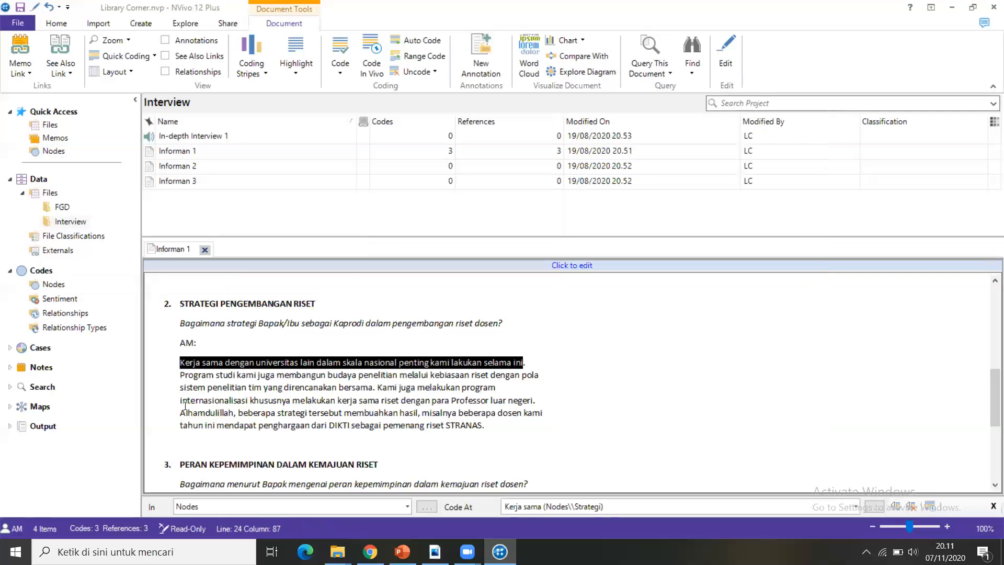
# Code the passage from "Program studi" to "direncanakan bersama" in section 2 to a new child node named "Budaya penelitian" under Strategi
pyautogui.moveTo(182, 376); pyautogui.dragTo(373, 387)
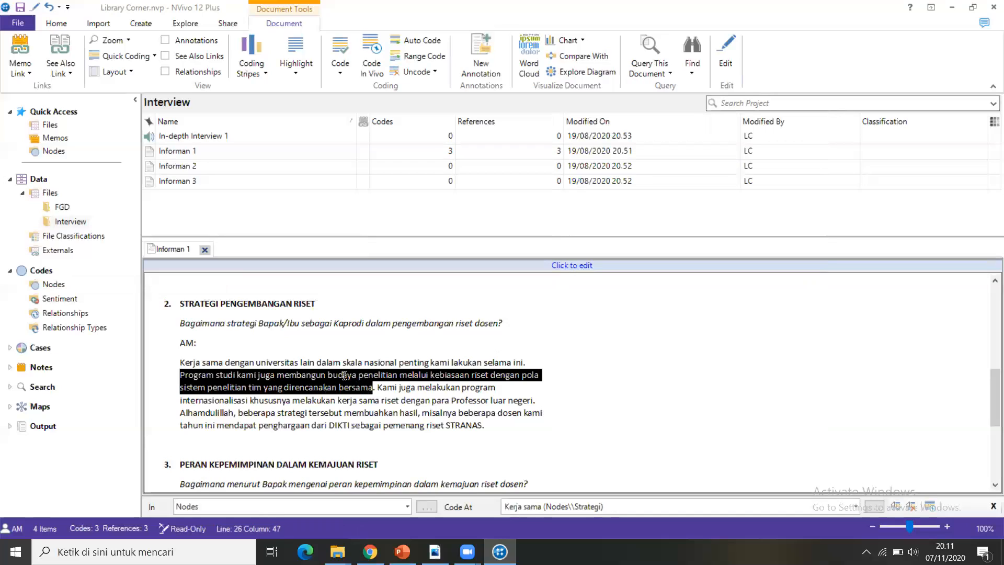
pyautogui.rightClick(303, 380)
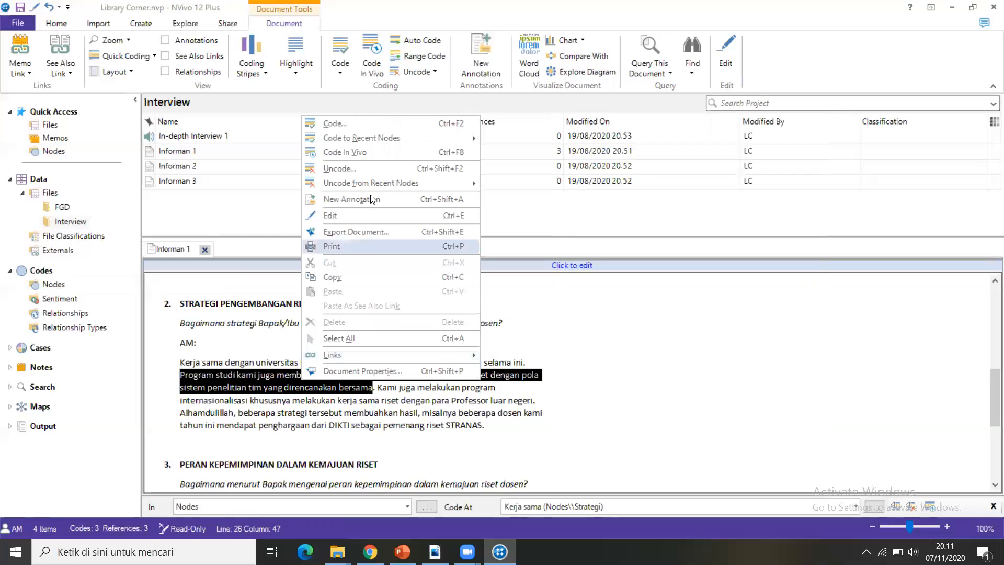
pyautogui.click(372, 124)
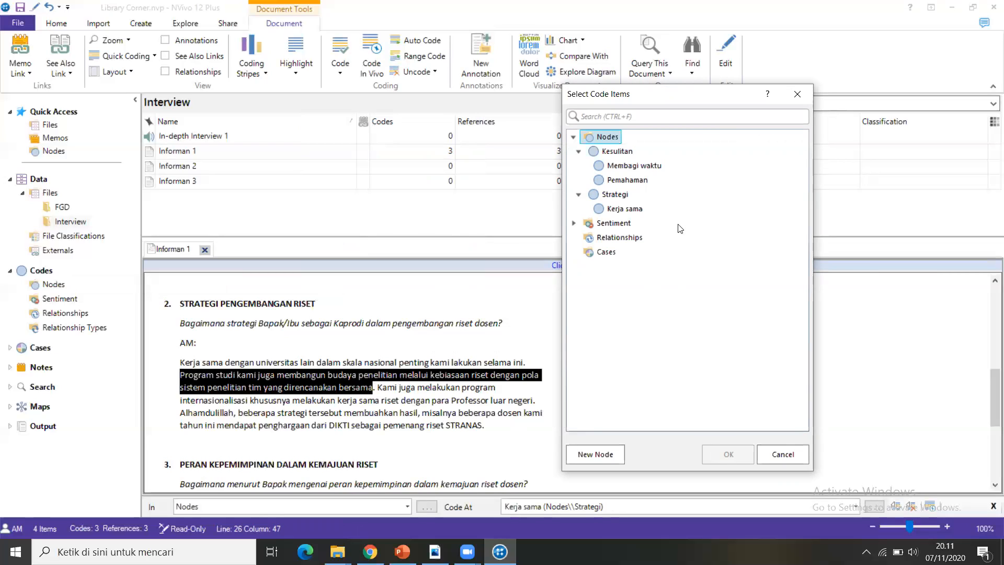
pyautogui.click(620, 194)
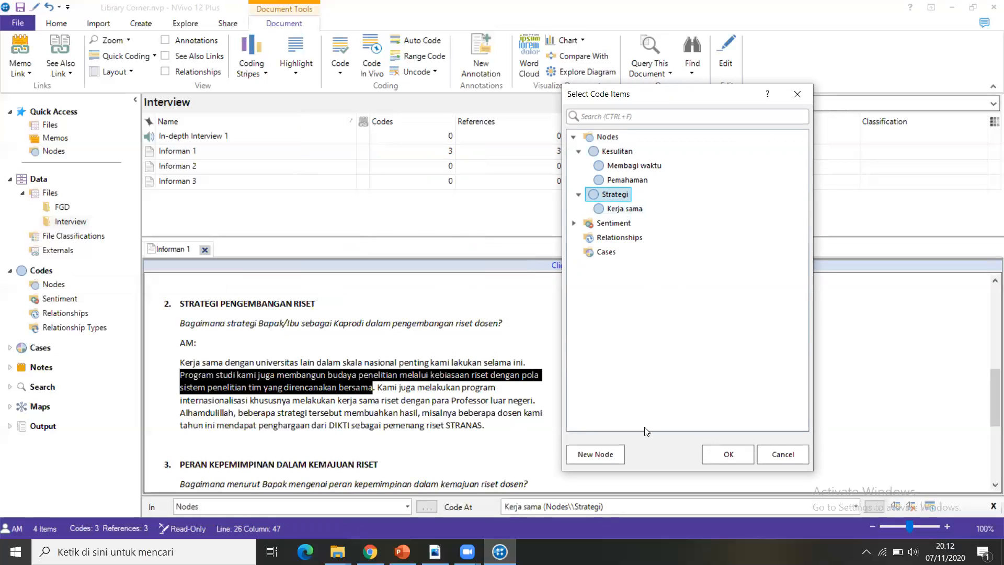
pyautogui.click(610, 453)
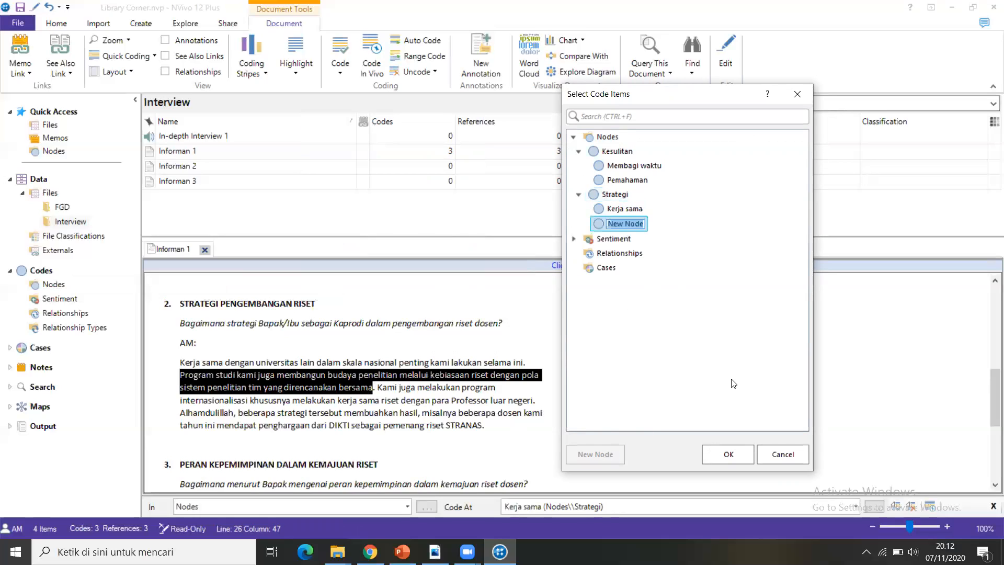
pyautogui.write('B')
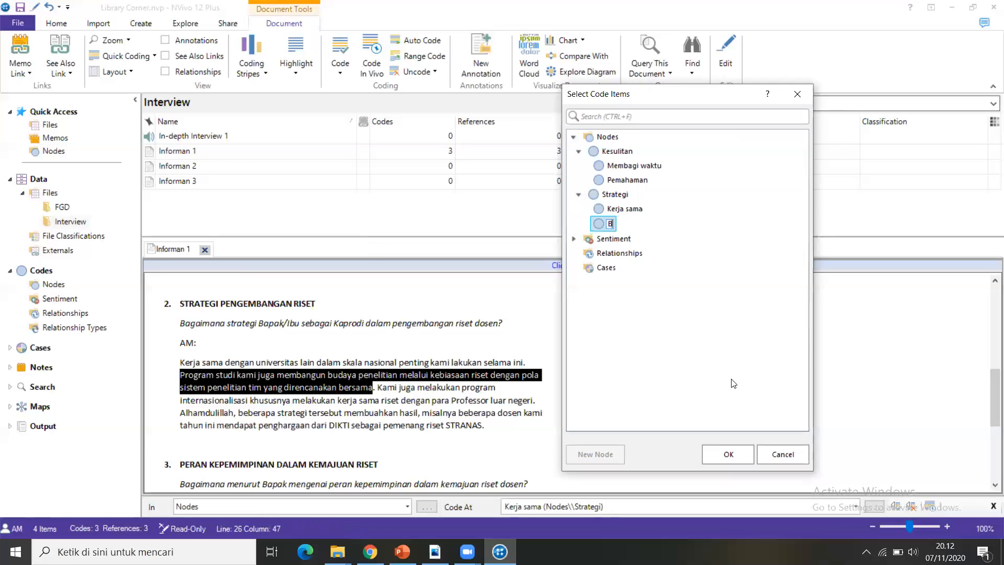
pyautogui.write('udaya pe')
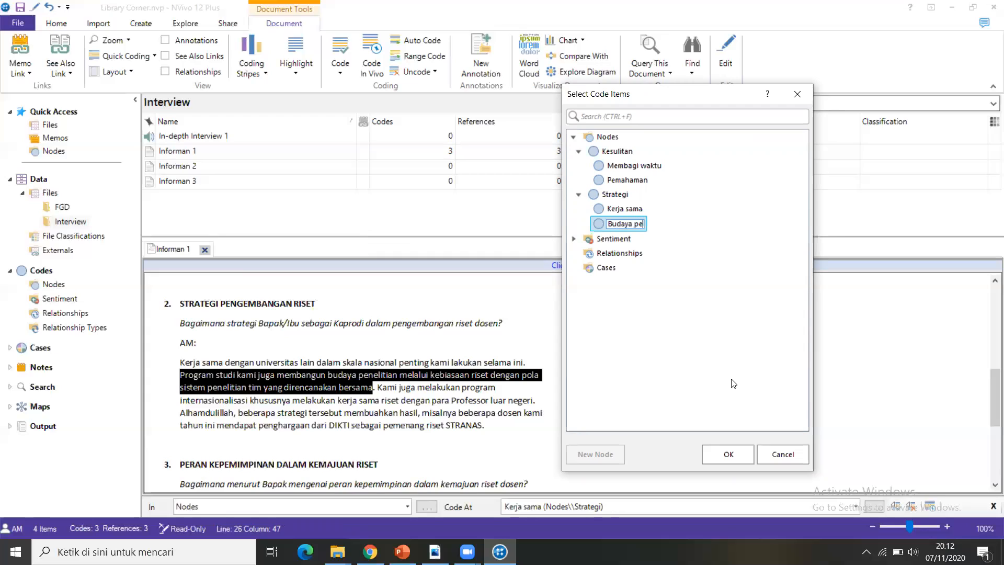
pyautogui.write('nelitian')
pyautogui.press('Return')
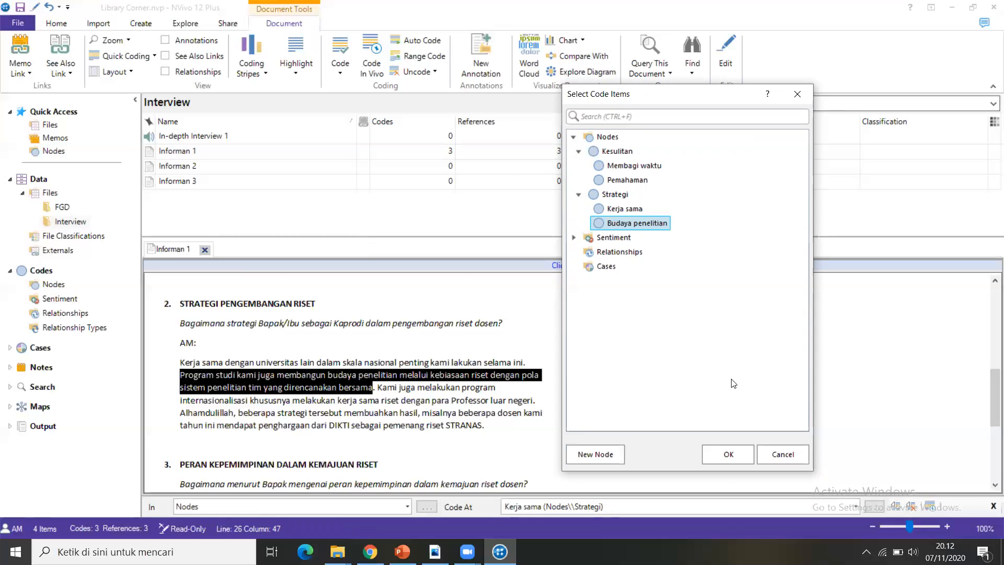
pyautogui.click(731, 452)
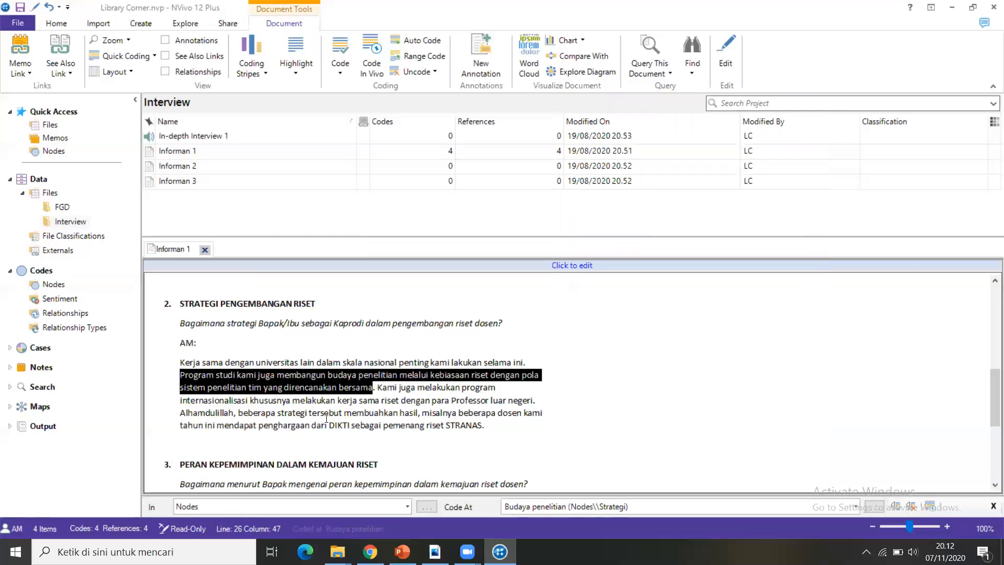
# Start coding the section 3 passage from "Saya yakin" to "karena paksaan" and create a top-level node named Kepemimpinan
pyautogui.scroll(-3, 324, 409)
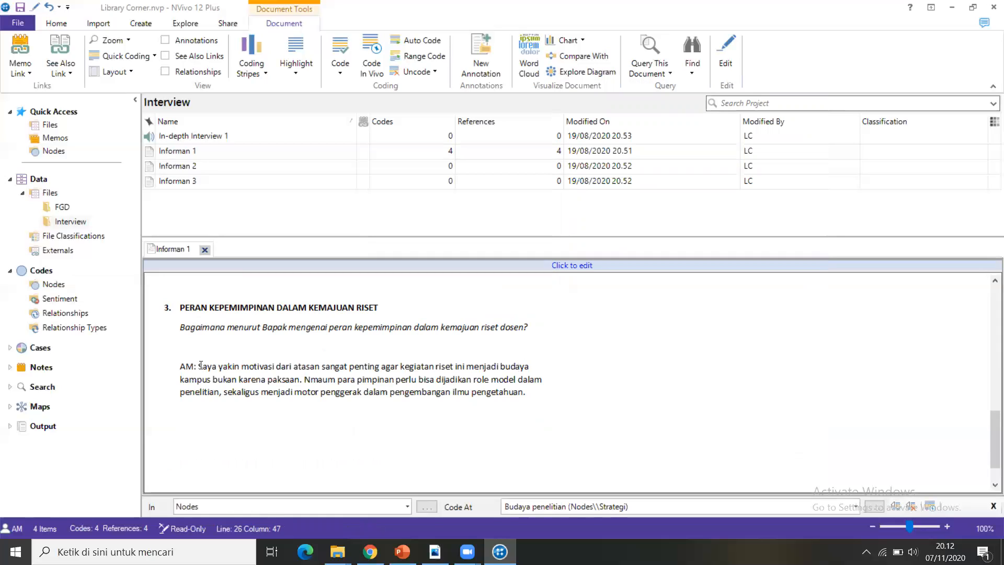
pyautogui.moveTo(199, 366); pyautogui.dragTo(300, 379)
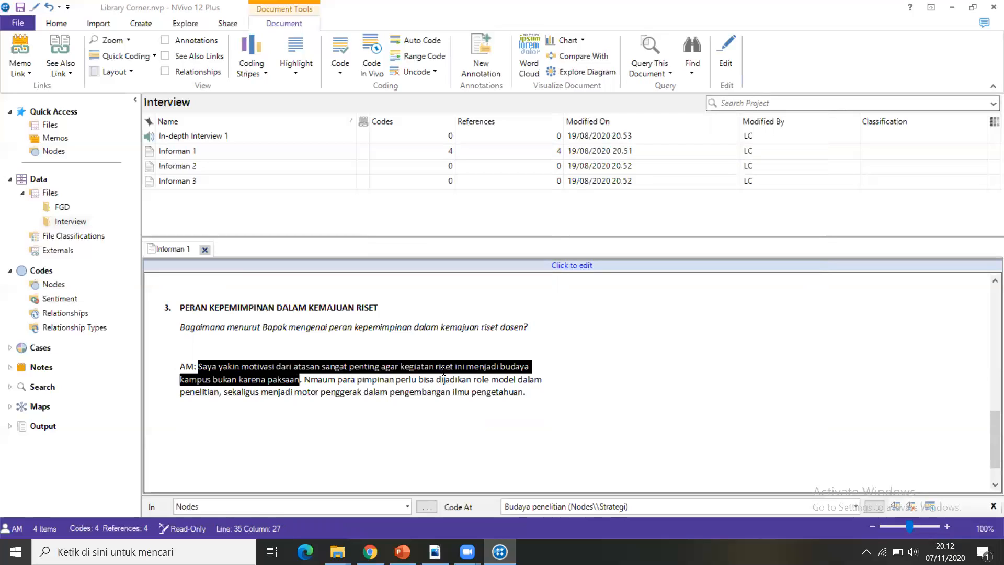
pyautogui.rightClick(228, 367)
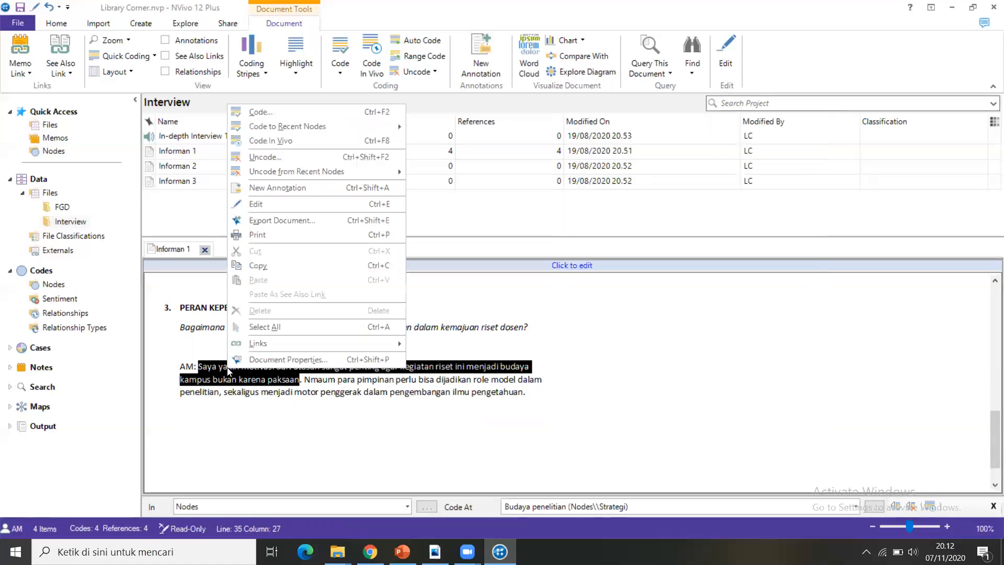
pyautogui.click(308, 107)
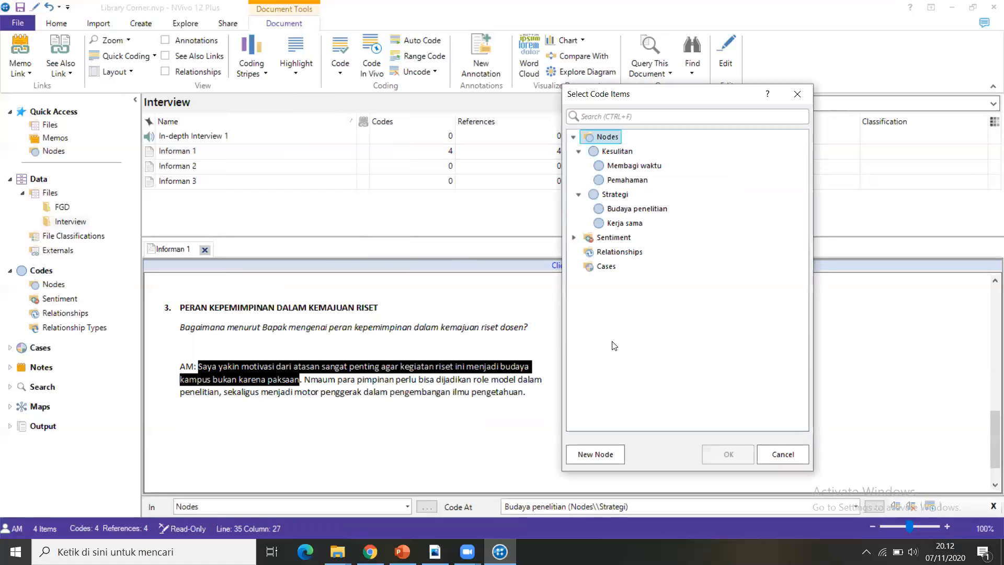
pyautogui.click(610, 456)
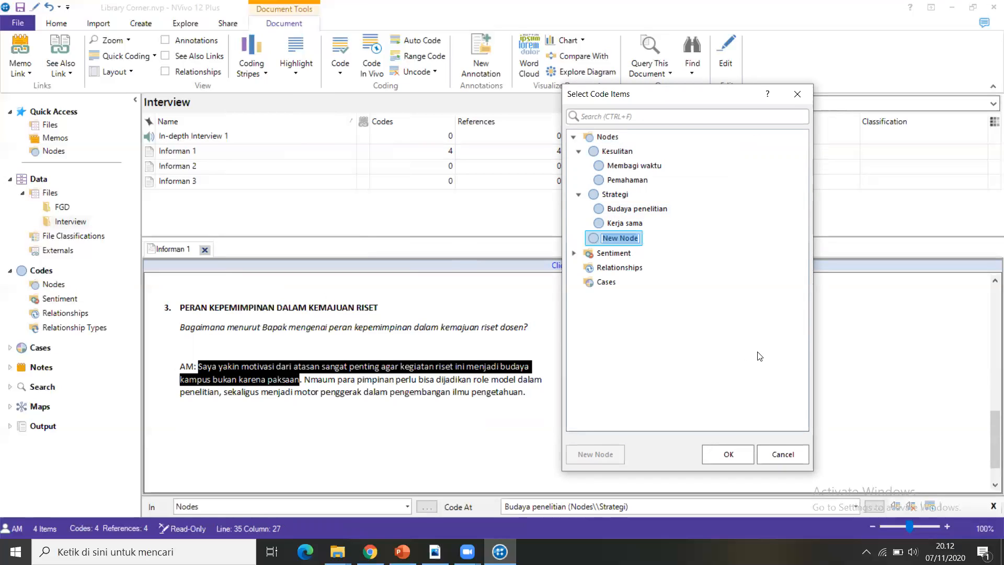
pyautogui.write('Kepemimpinan')
pyautogui.press('Return')
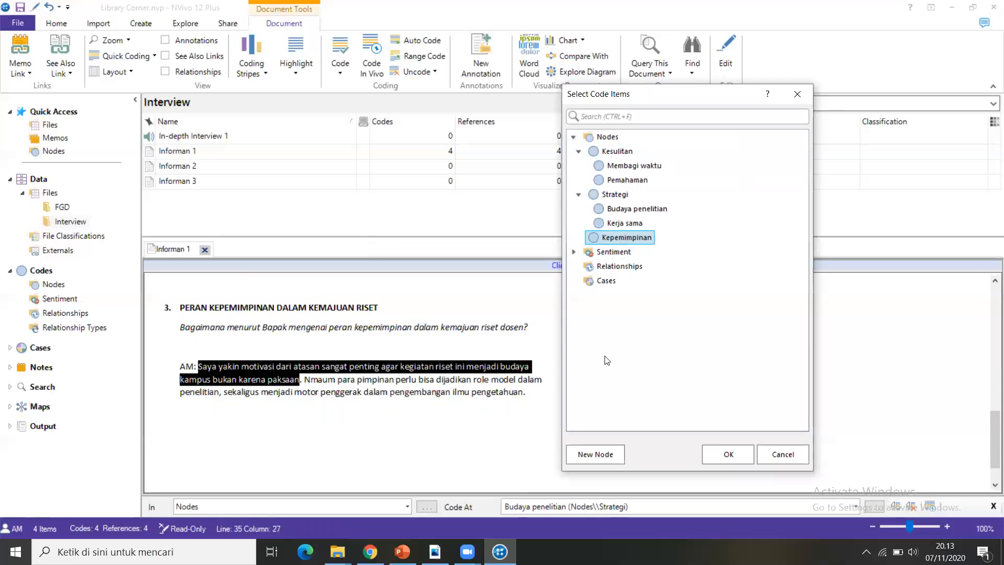
# Create a child node named Motivasi under Kepemimpinan and code the selected passage to it
pyautogui.click(597, 453)
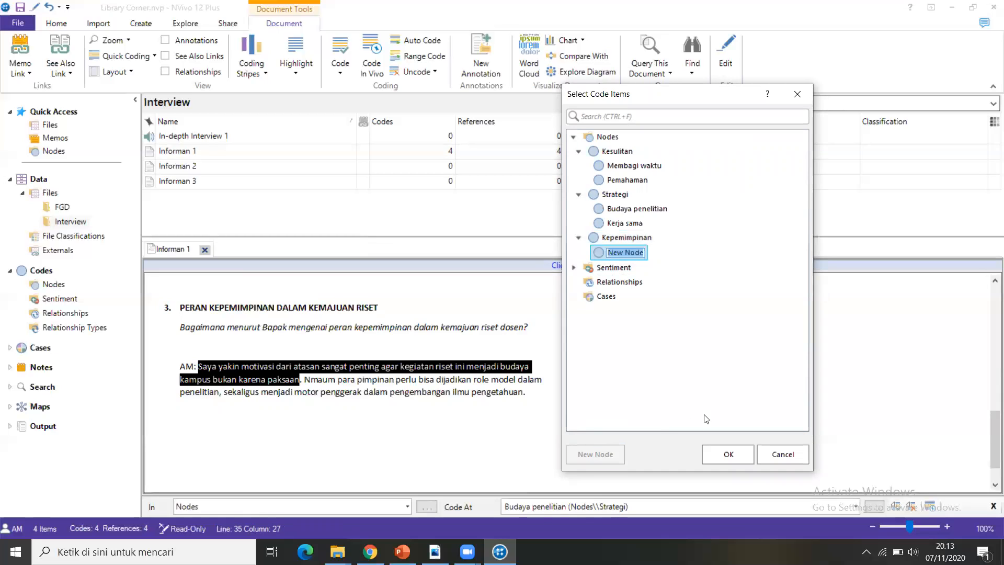
pyautogui.write('Motivasi')
pyautogui.click(606, 252)
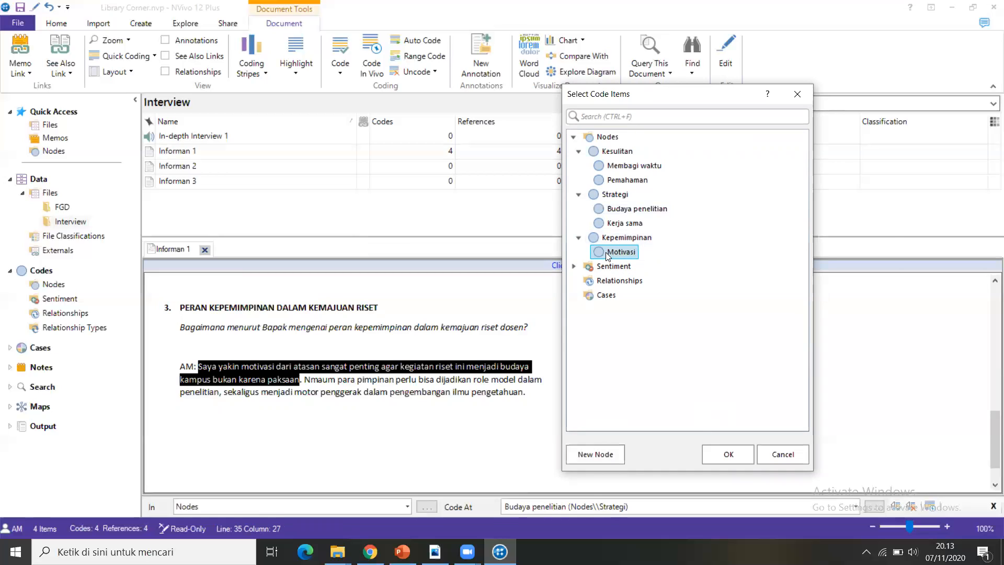
pyautogui.click(719, 453)
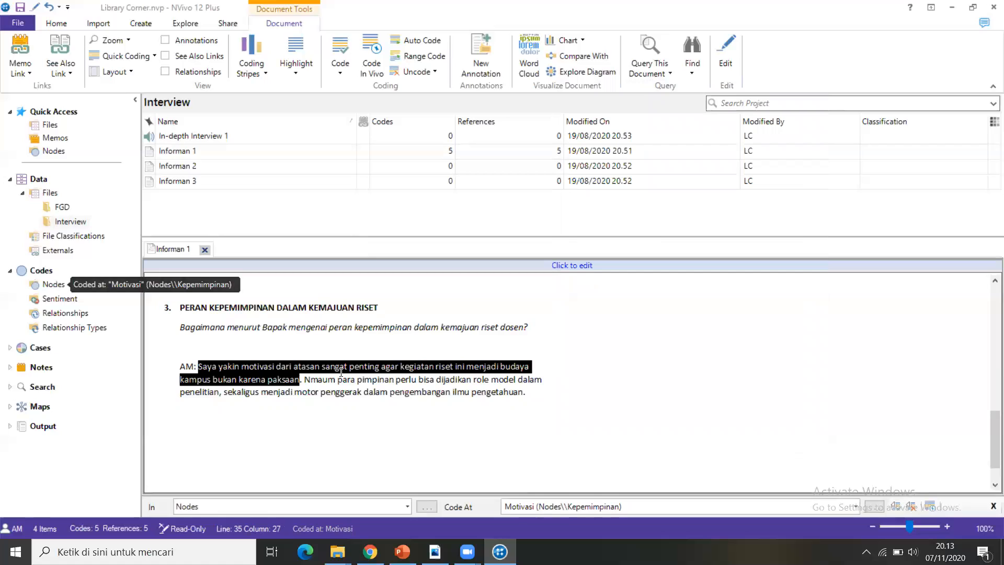
# Code the section 3 passage from "Nmaum para pimpinan" to "ilmu pengetahuan" to a new child node named "Role model" under Kepemimpinan
pyautogui.moveTo(304, 379); pyautogui.dragTo(521, 392)
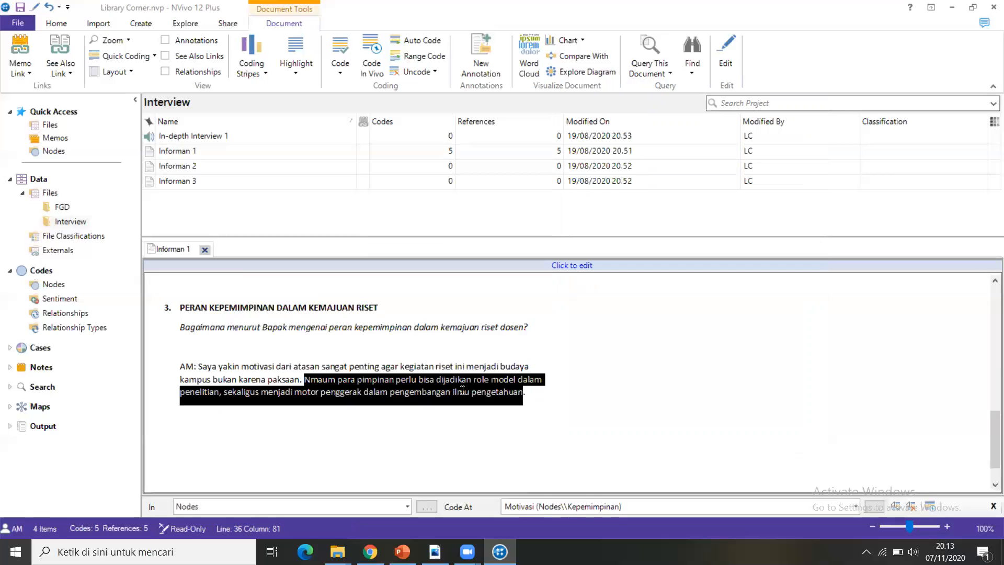
pyautogui.rightClick(387, 386)
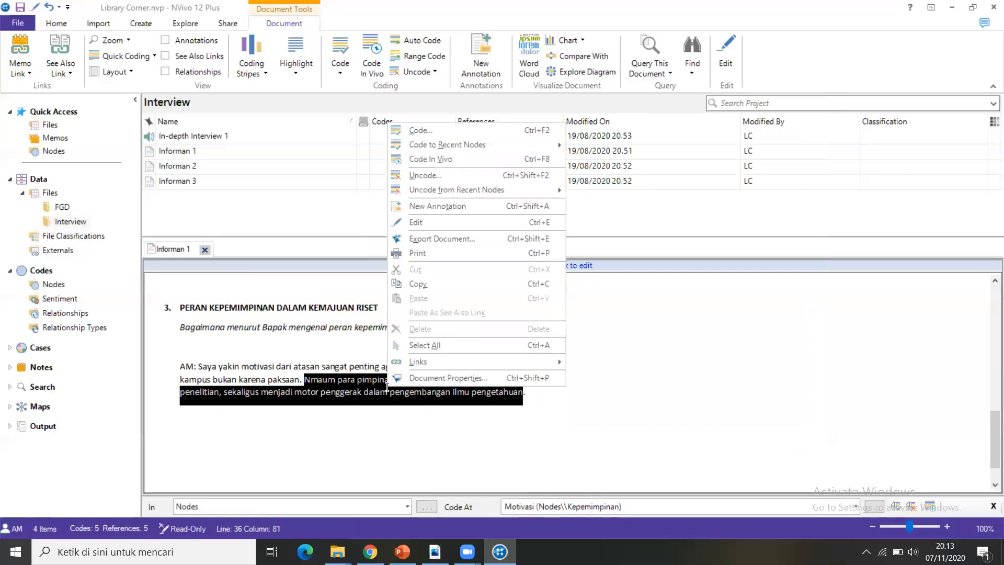
pyautogui.click(439, 134)
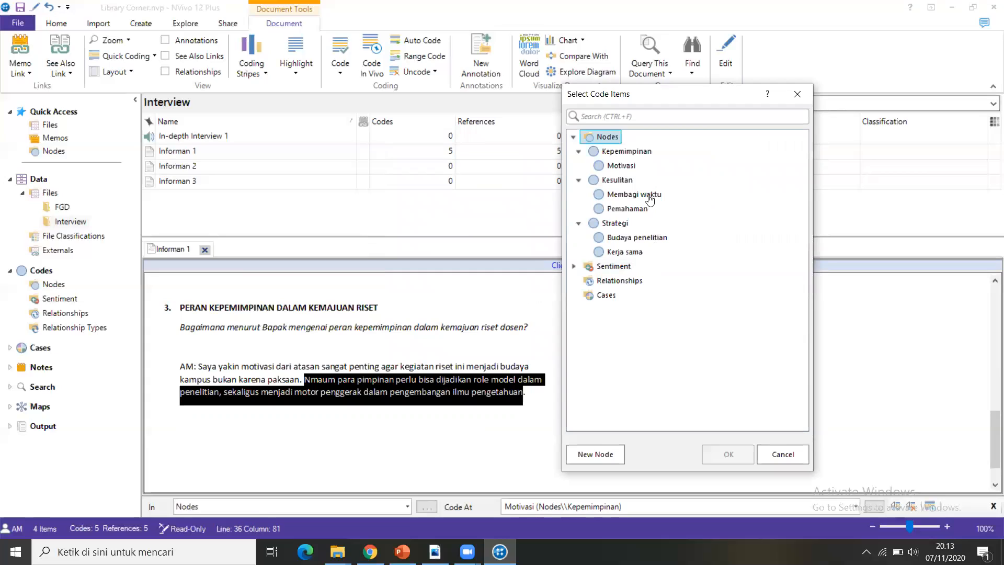
pyautogui.click(633, 151)
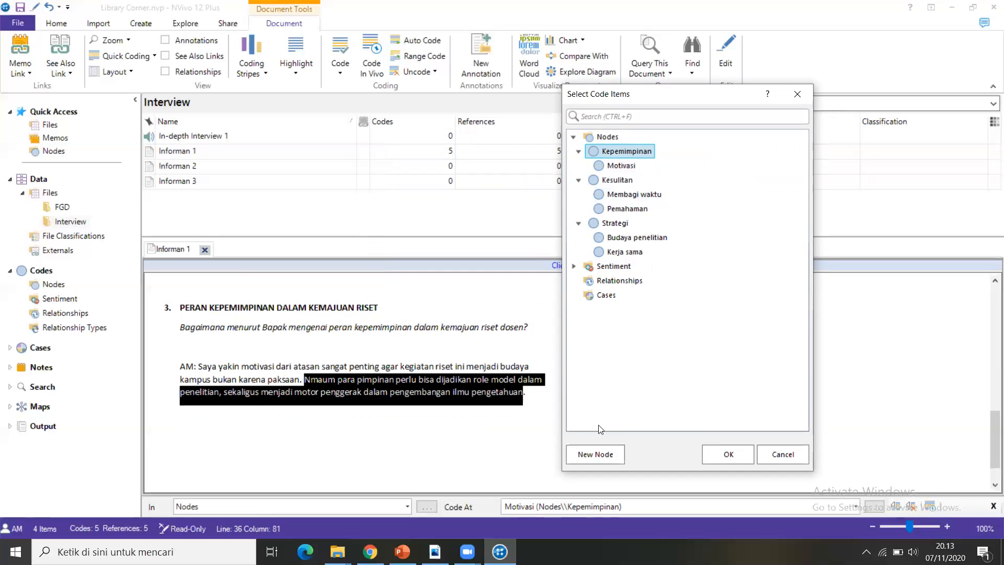
pyautogui.click(598, 455)
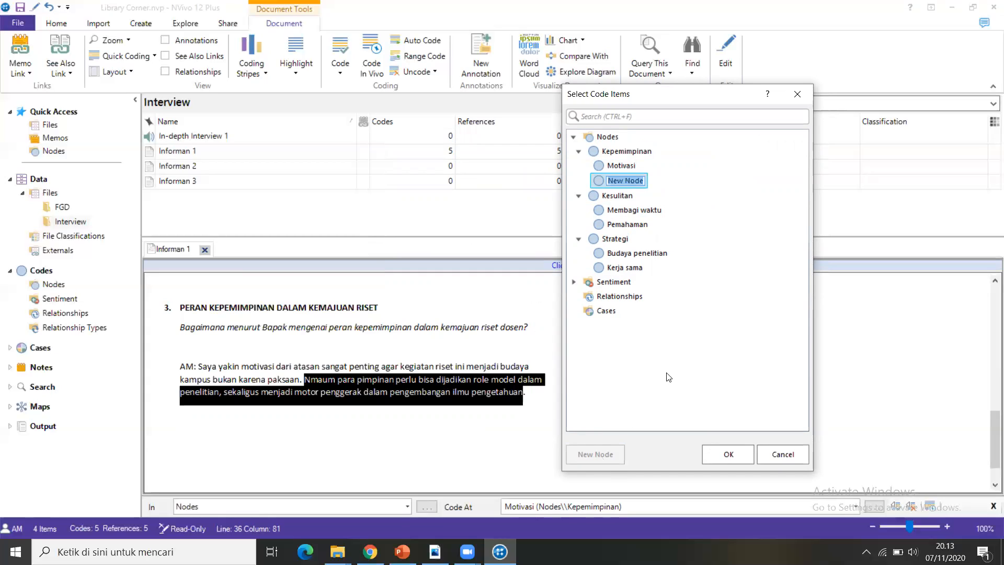
pyautogui.write('R')
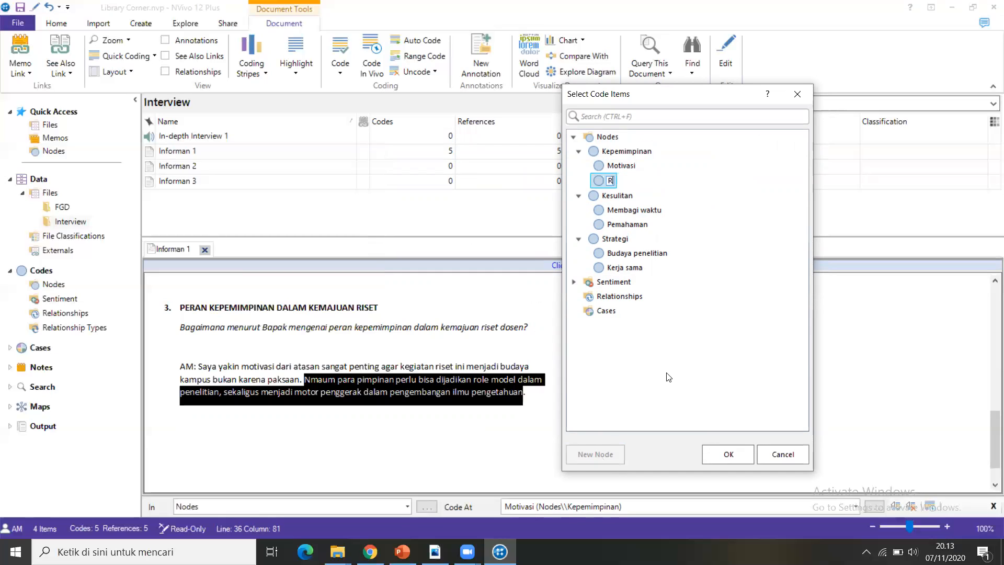
pyautogui.write('ole model')
pyautogui.press('Return')
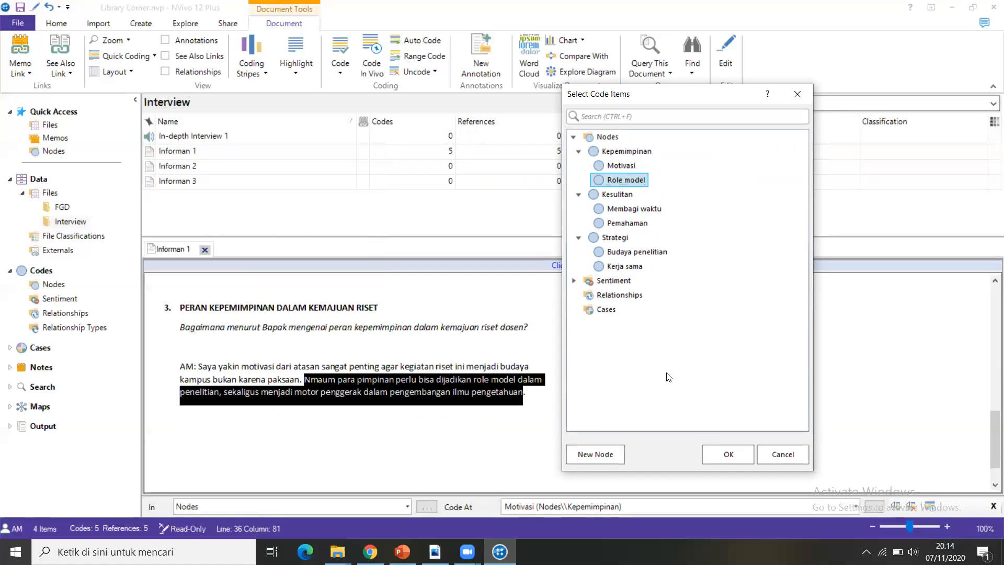
pyautogui.click(728, 454)
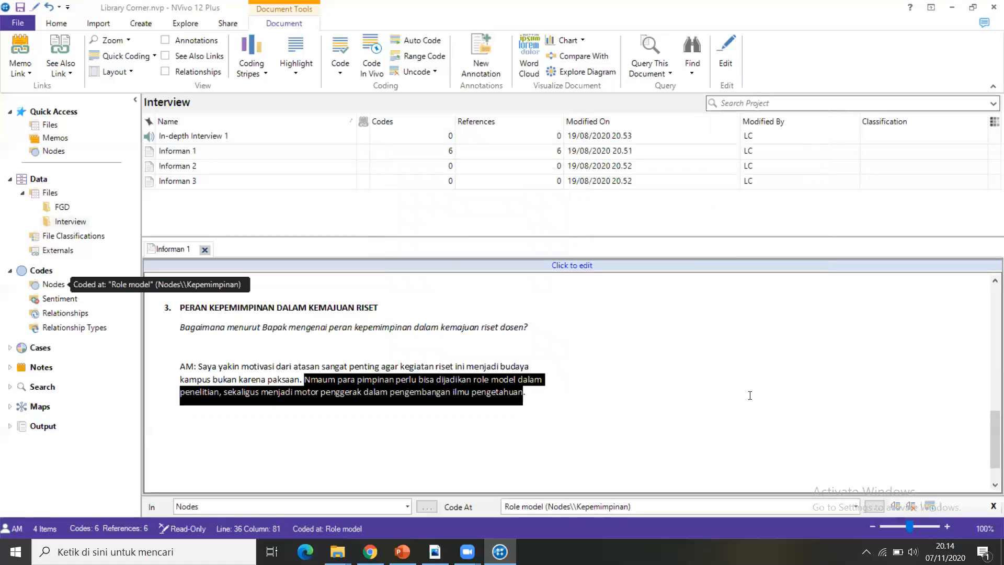
# Open the Informan 2 transcript and code the first answer's opening, from "Masih banyak dosen" to "kuantitatif", to the Pemahaman node under Kesulitan
pyautogui.doubleClick(204, 167)
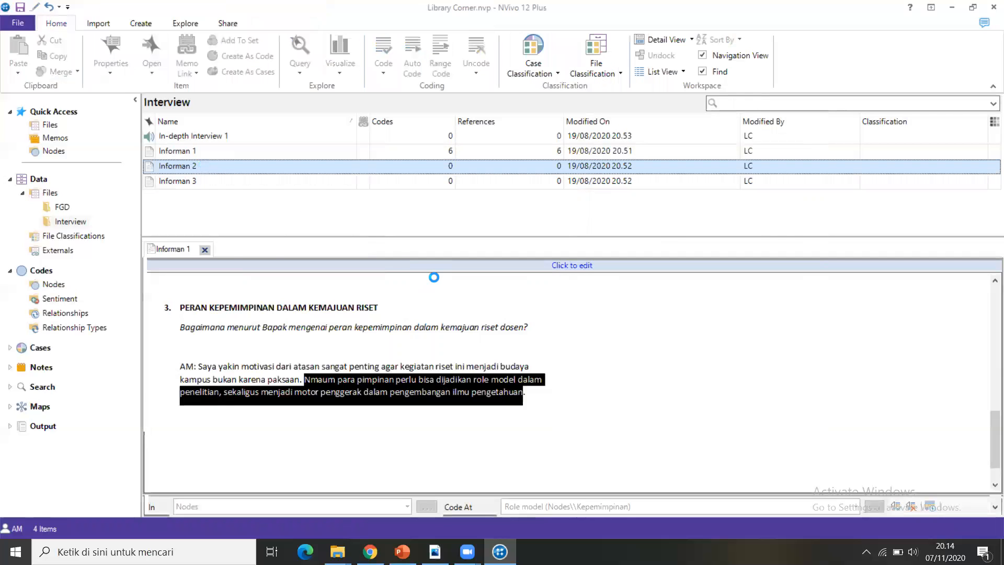
pyautogui.scroll(-4, 382, 360)
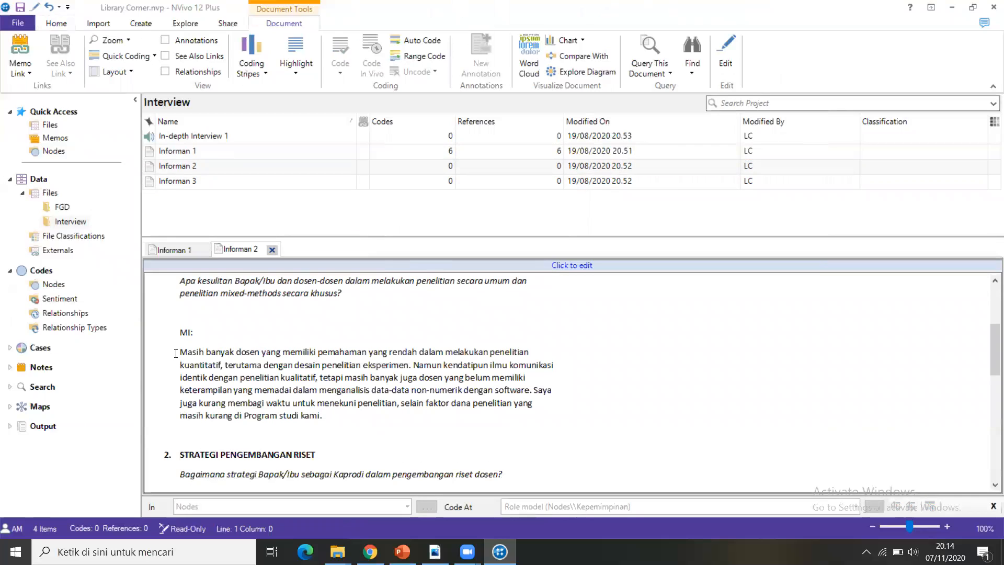
pyautogui.moveTo(176, 353); pyautogui.dragTo(275, 366)
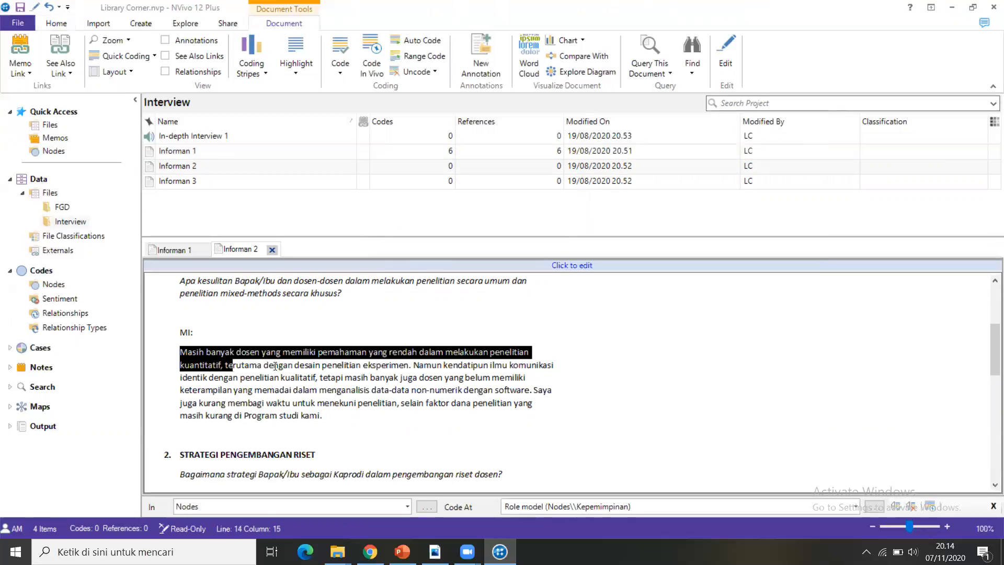
pyautogui.rightClick(301, 351)
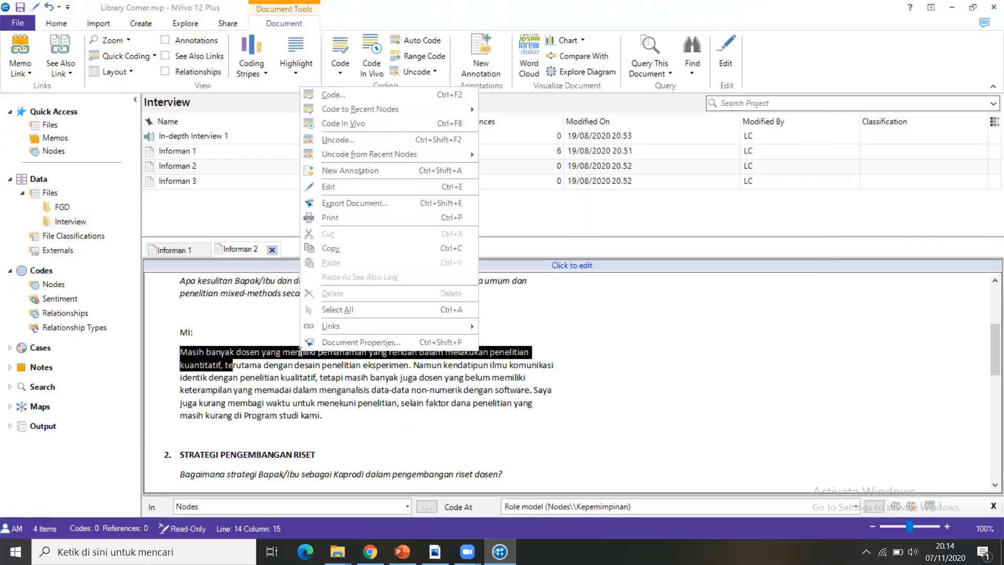
pyautogui.click(352, 91)
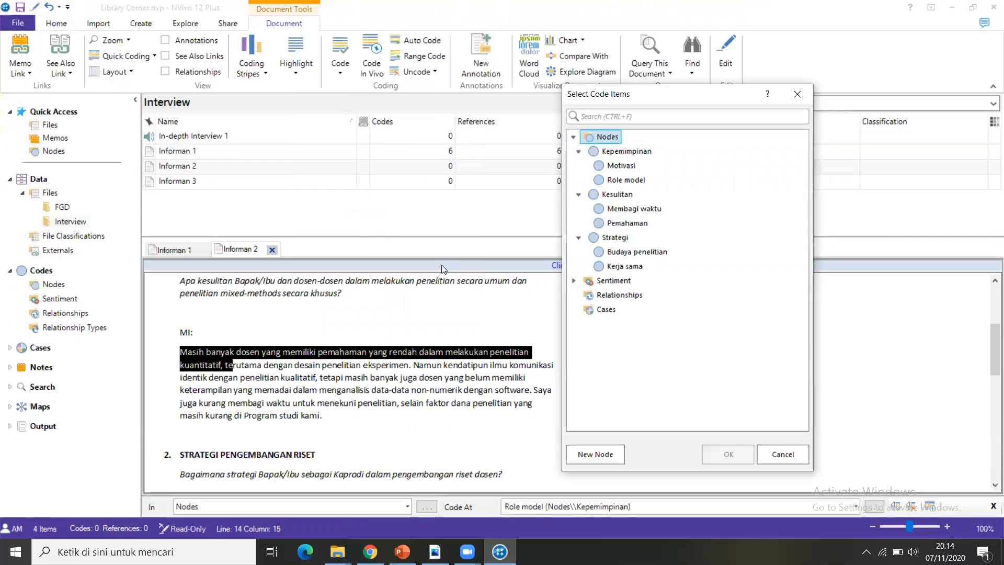
pyautogui.click(615, 195)
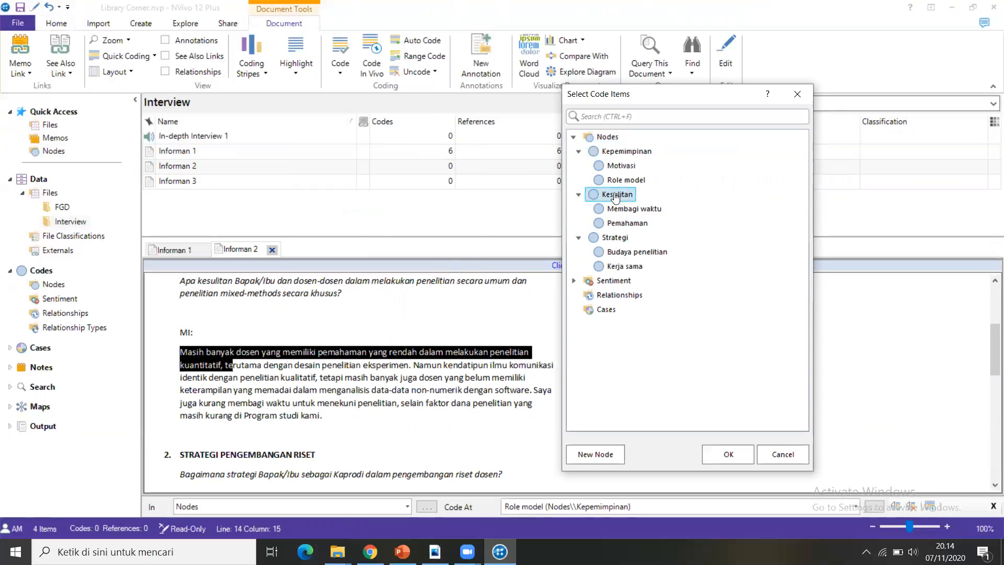
pyautogui.click(626, 224)
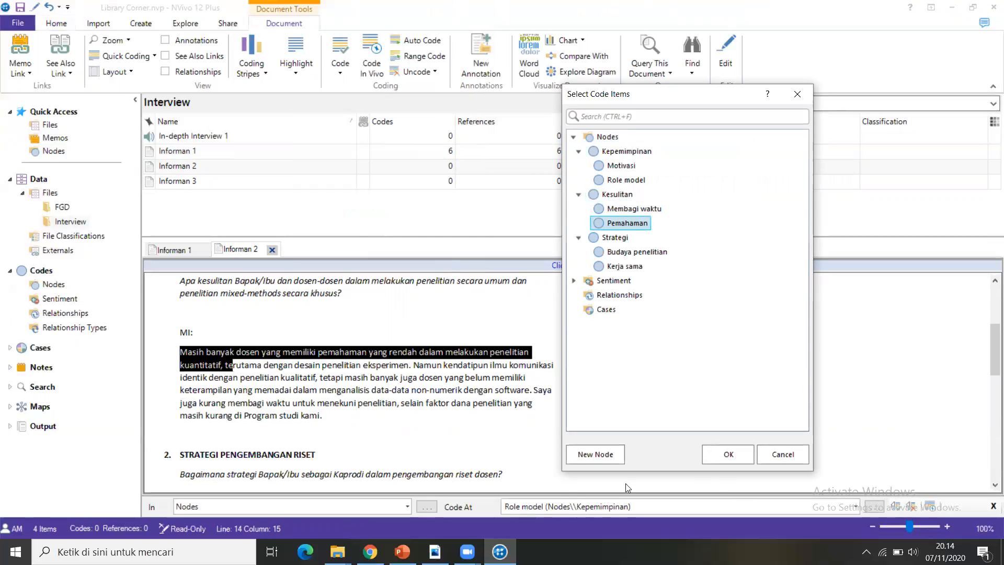
pyautogui.click(729, 453)
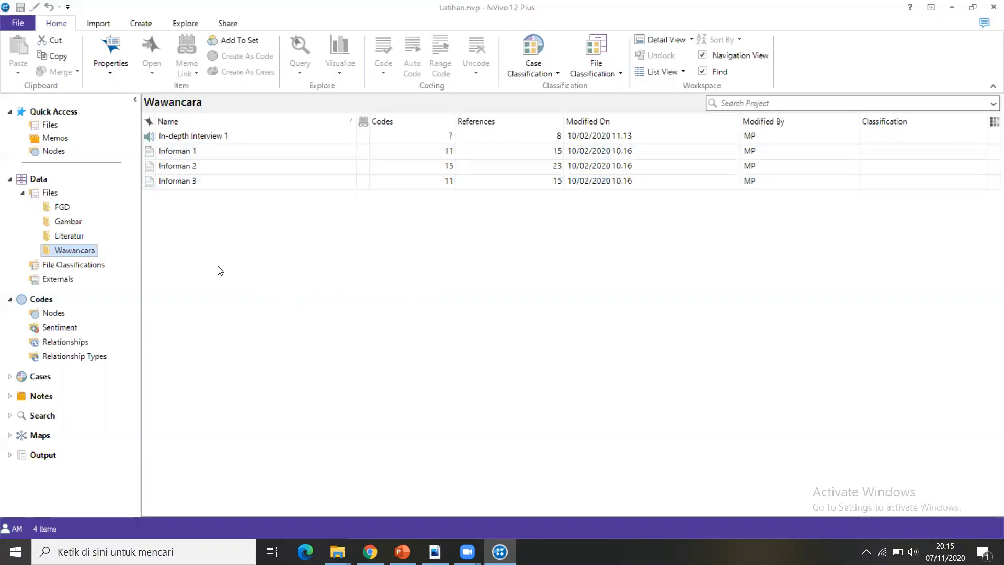
# List the nodes of the Latihan project and expand Kepemimpinan, Kesulitan and Strategi to view their child nodes
pyautogui.click(47, 302)
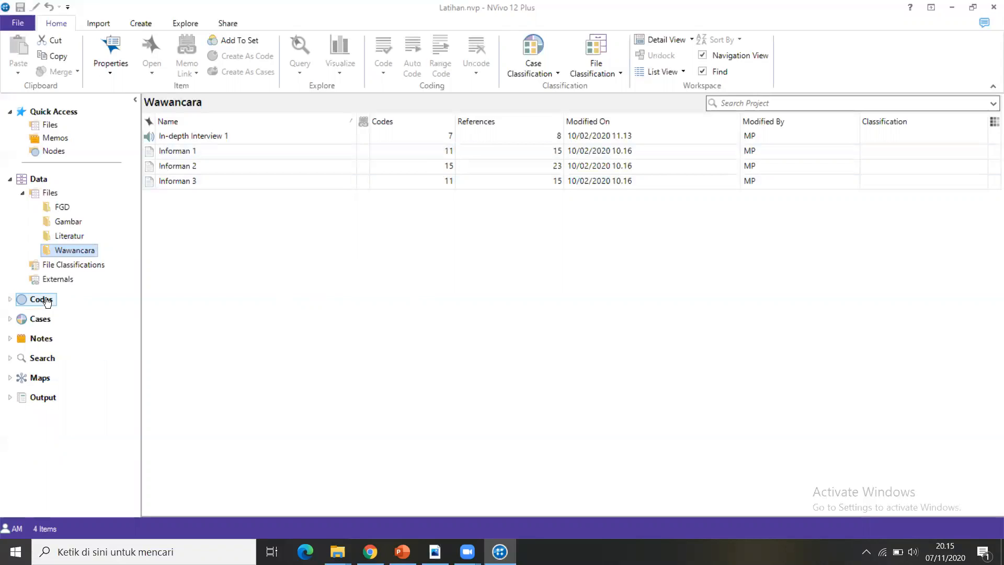
pyautogui.click(46, 302)
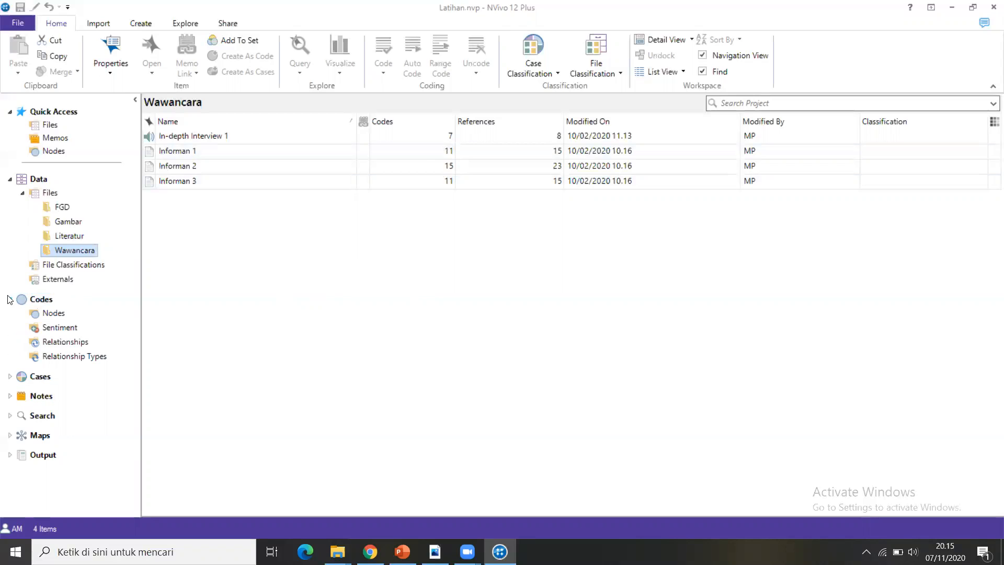
pyautogui.click(48, 314)
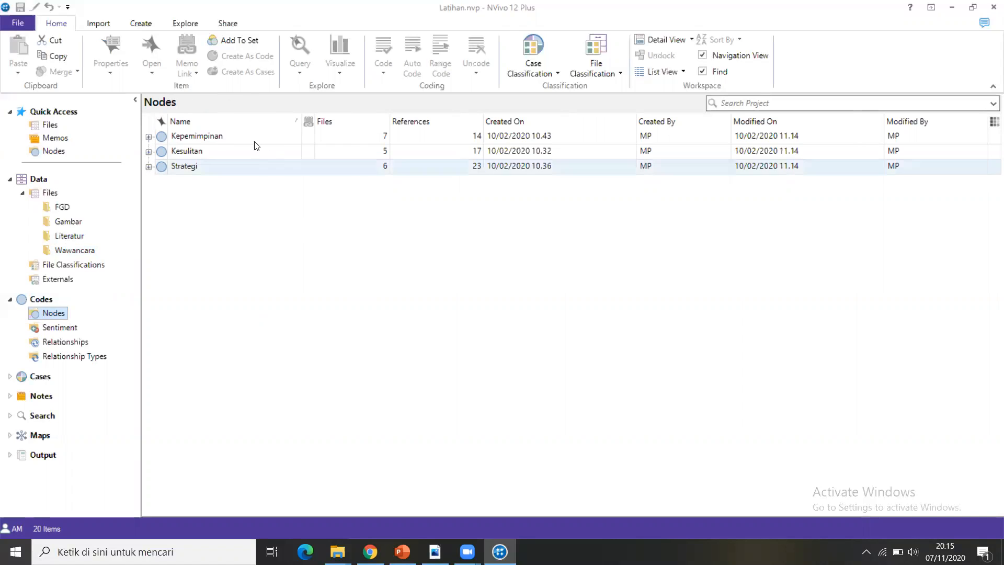
pyautogui.click(150, 137)
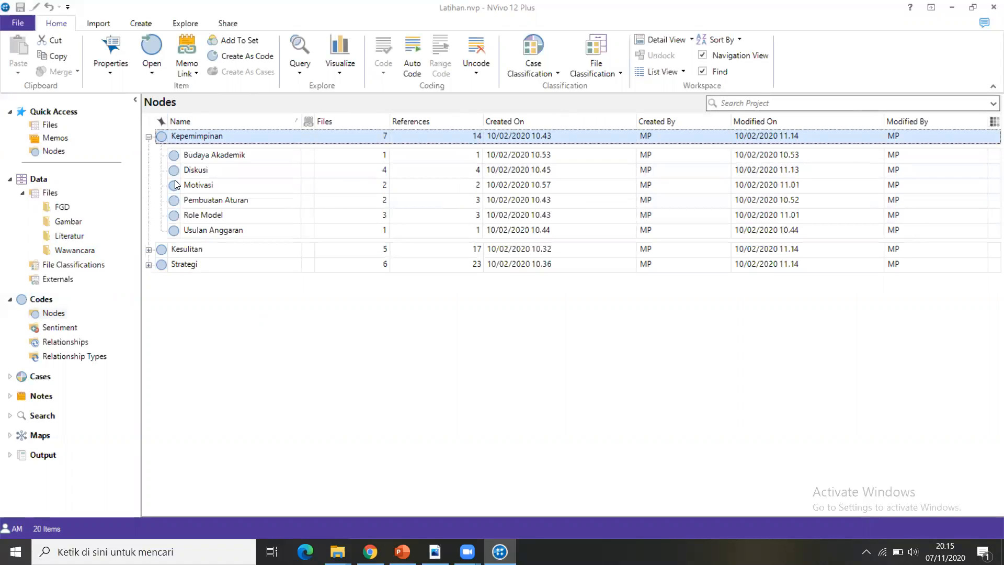
pyautogui.click(149, 249)
pyautogui.click(149, 333)
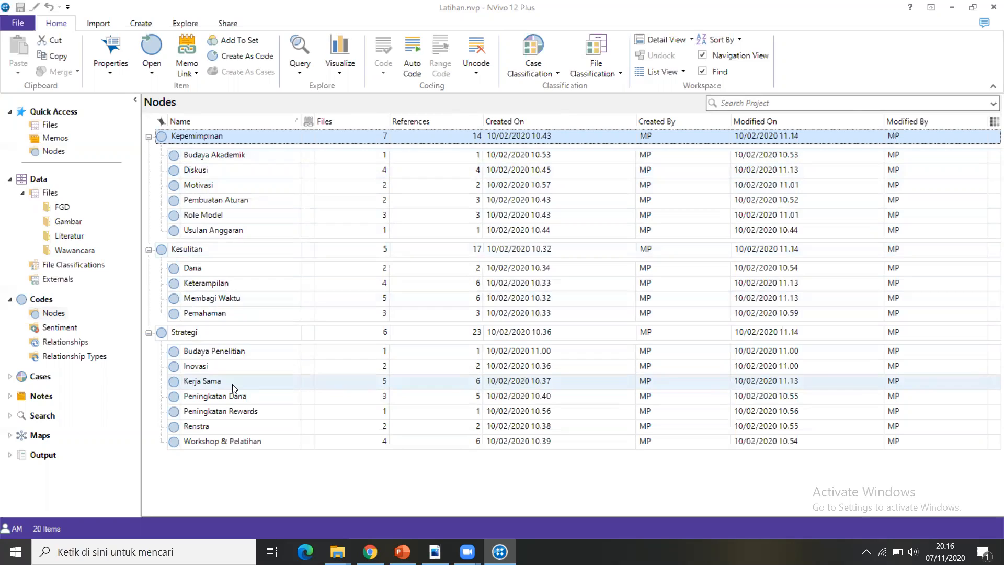
# Open the Kerja Sama node under Strategi and read through its coded references from the FGD and interview files
pyautogui.doubleClick(352, 384)
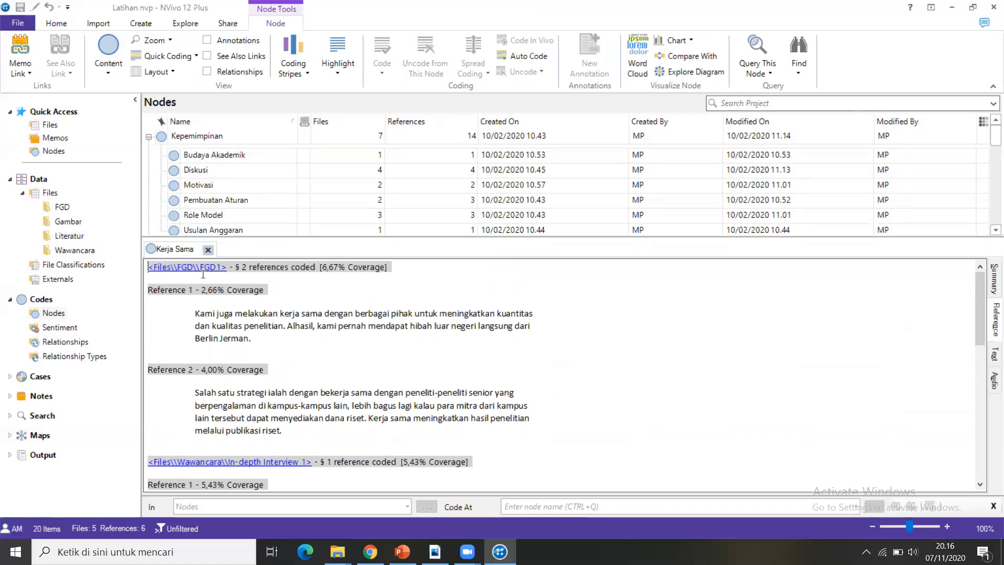
pyautogui.scroll(-1, 264, 402)
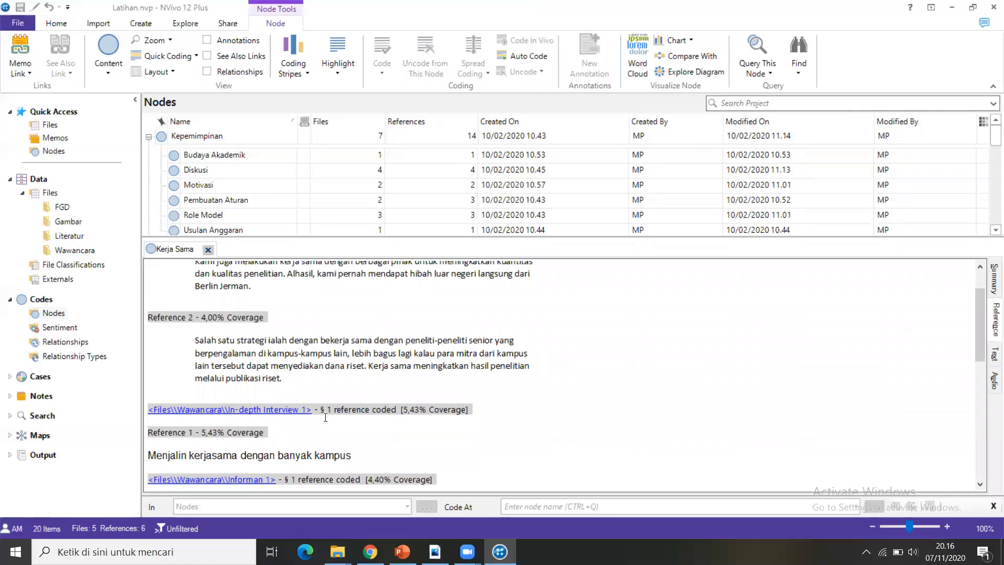
pyautogui.scroll(-1, 351, 417)
pyautogui.scroll(-1, 238, 430)
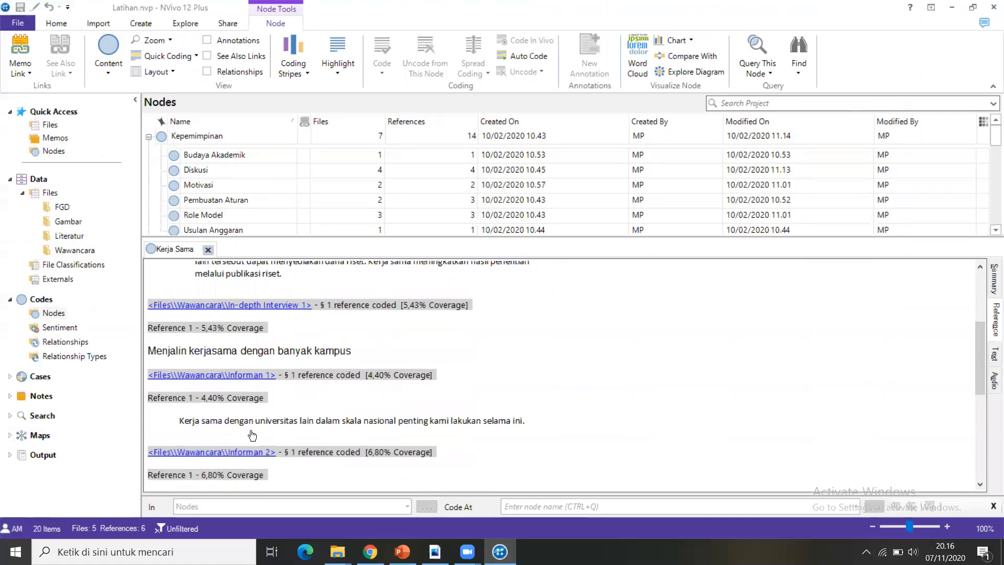
pyautogui.scroll(-3, 273, 431)
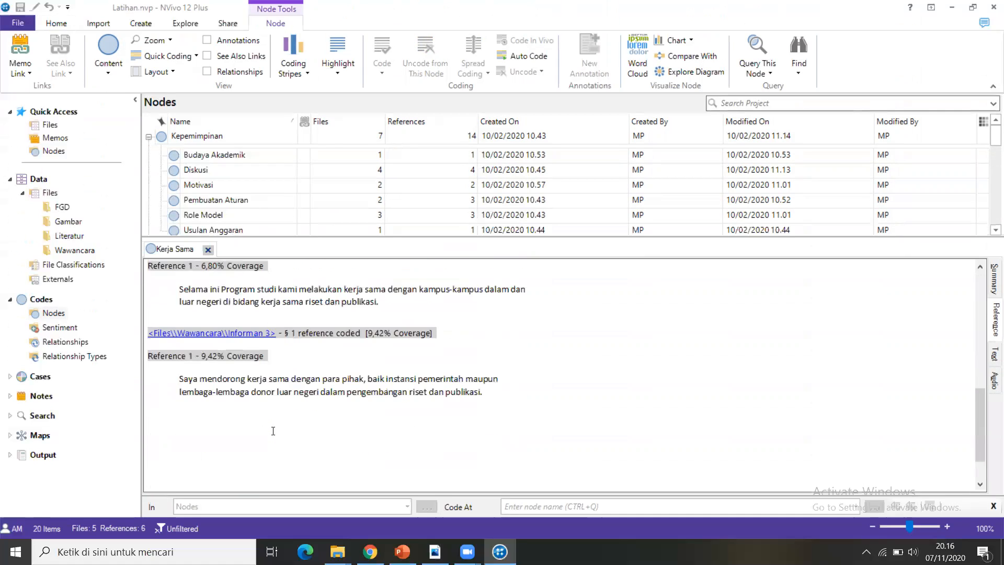
pyautogui.scroll(6, 280, 434)
pyautogui.scroll(-5, 280, 434)
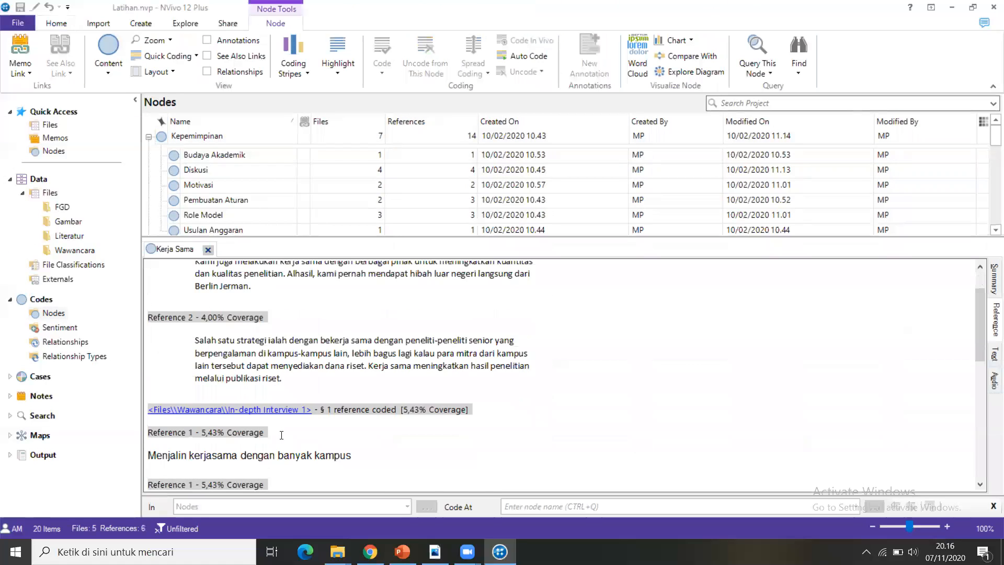
pyautogui.moveTo(181, 394); pyautogui.dragTo(402, 421)
pyautogui.click(558, 384)
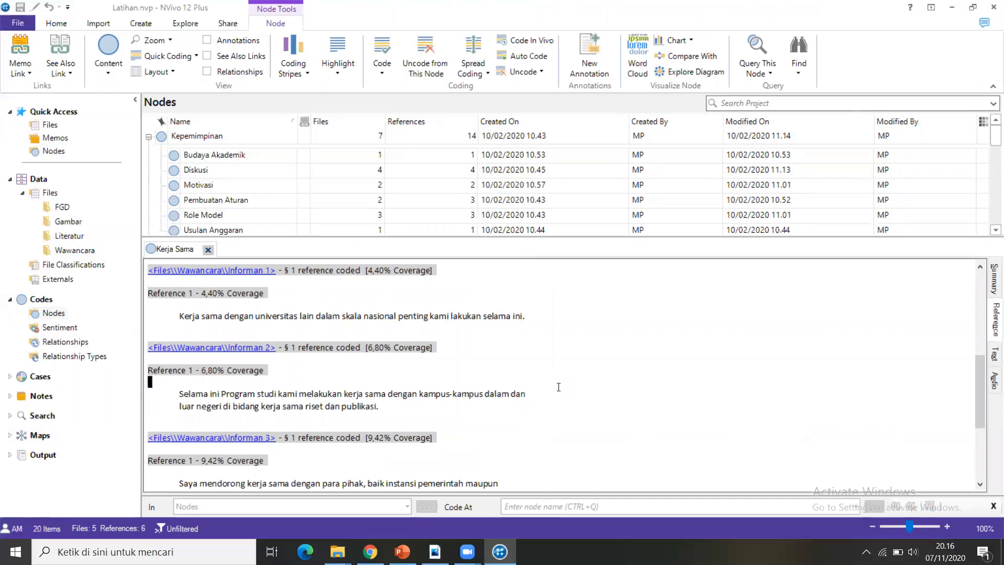
pyautogui.scroll(6, 662, 388)
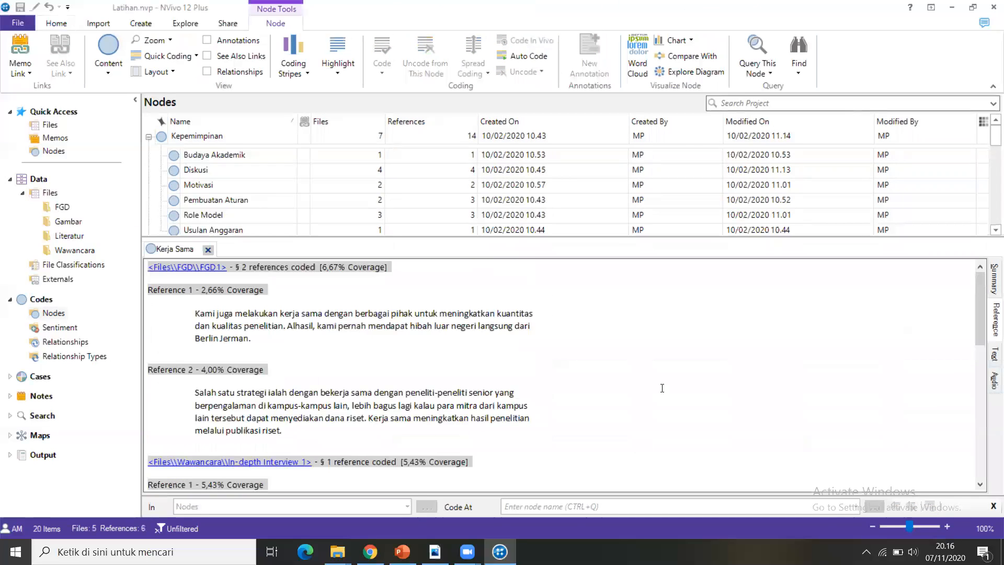